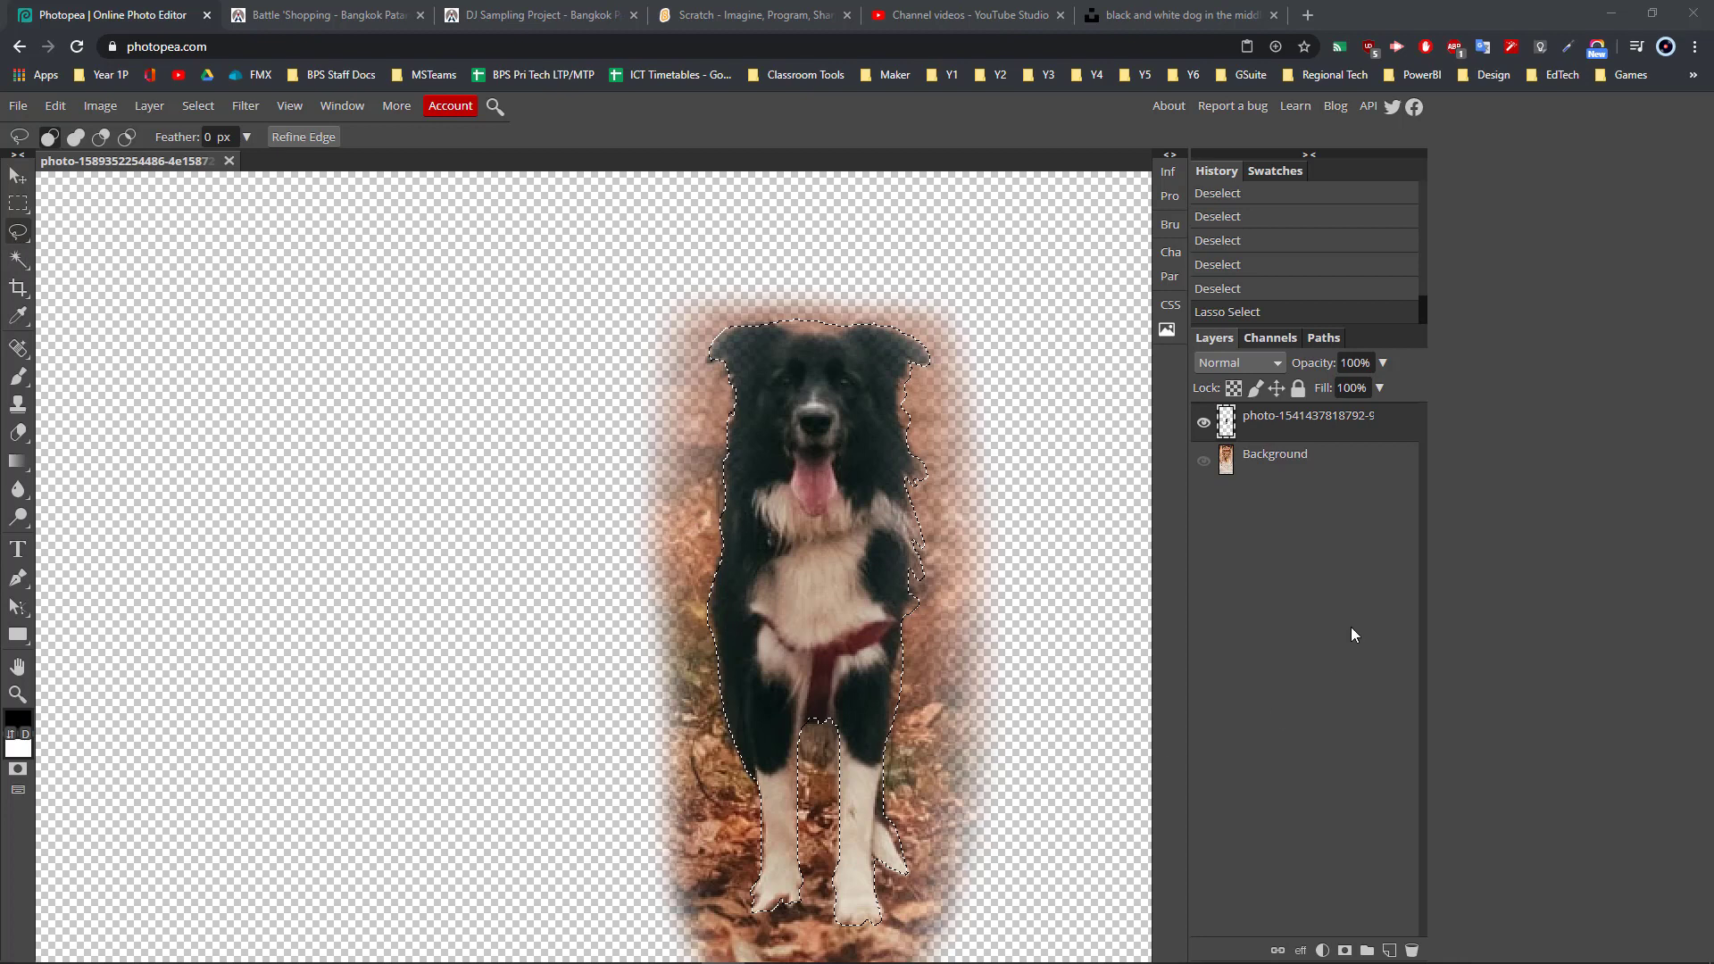
- Add a new layer above the dog photo layer and name it Collie
click(1389, 951)
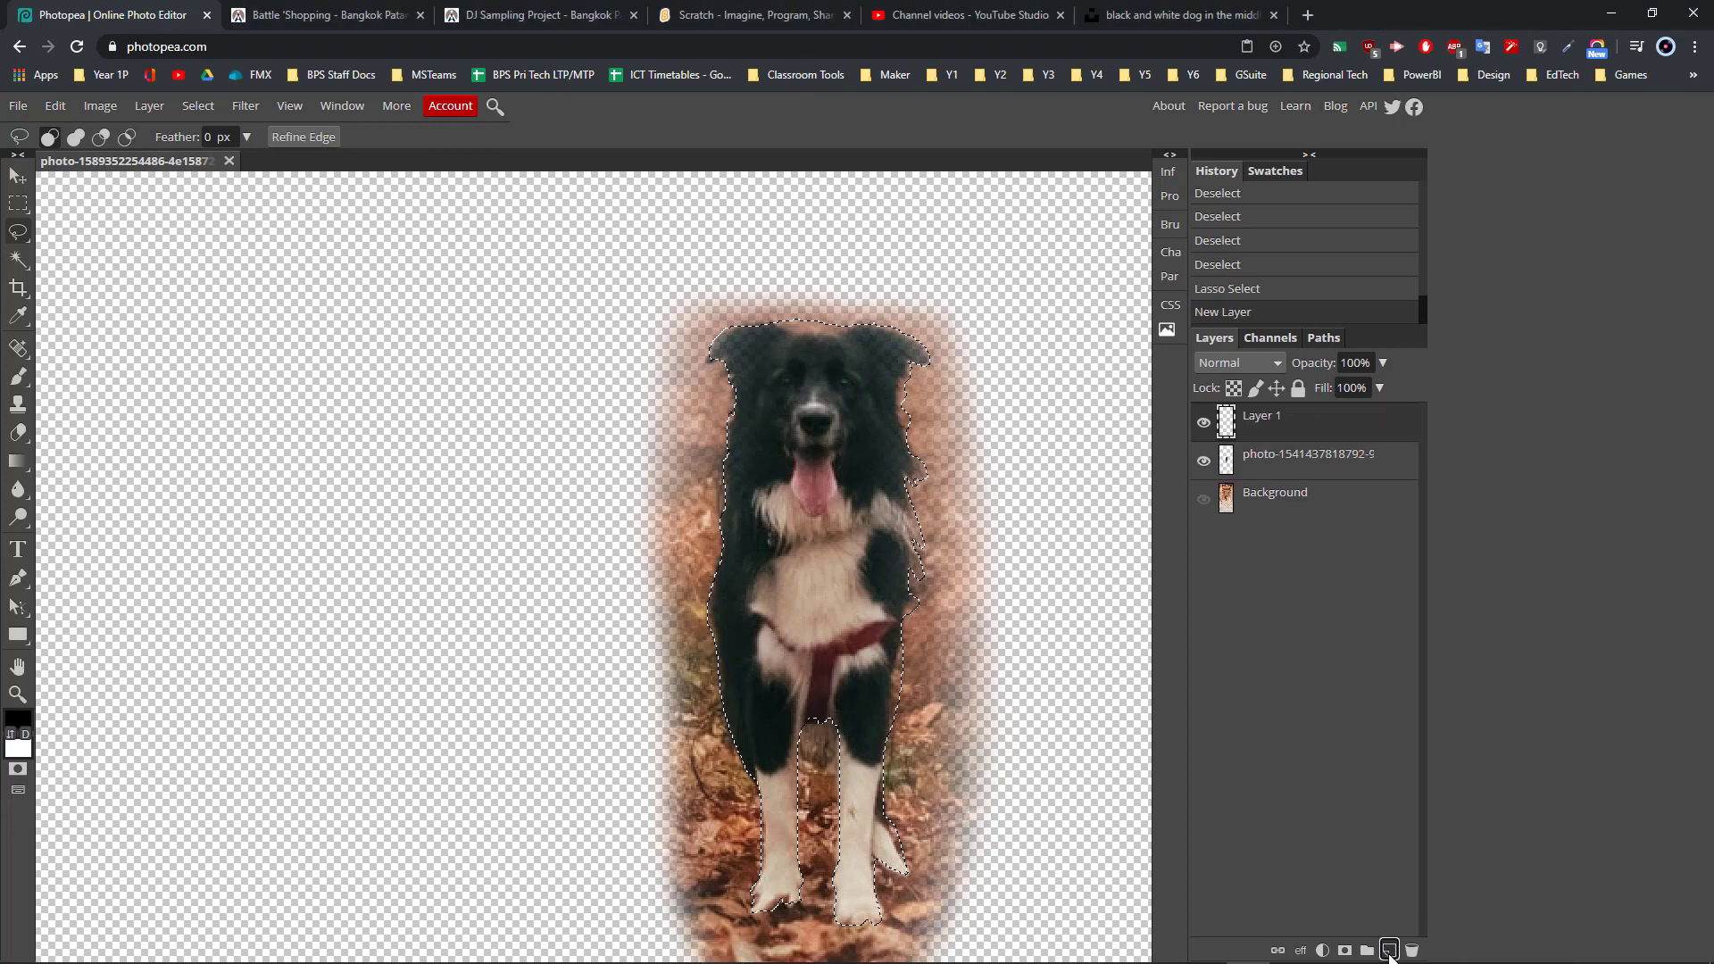
double_click(1259, 419)
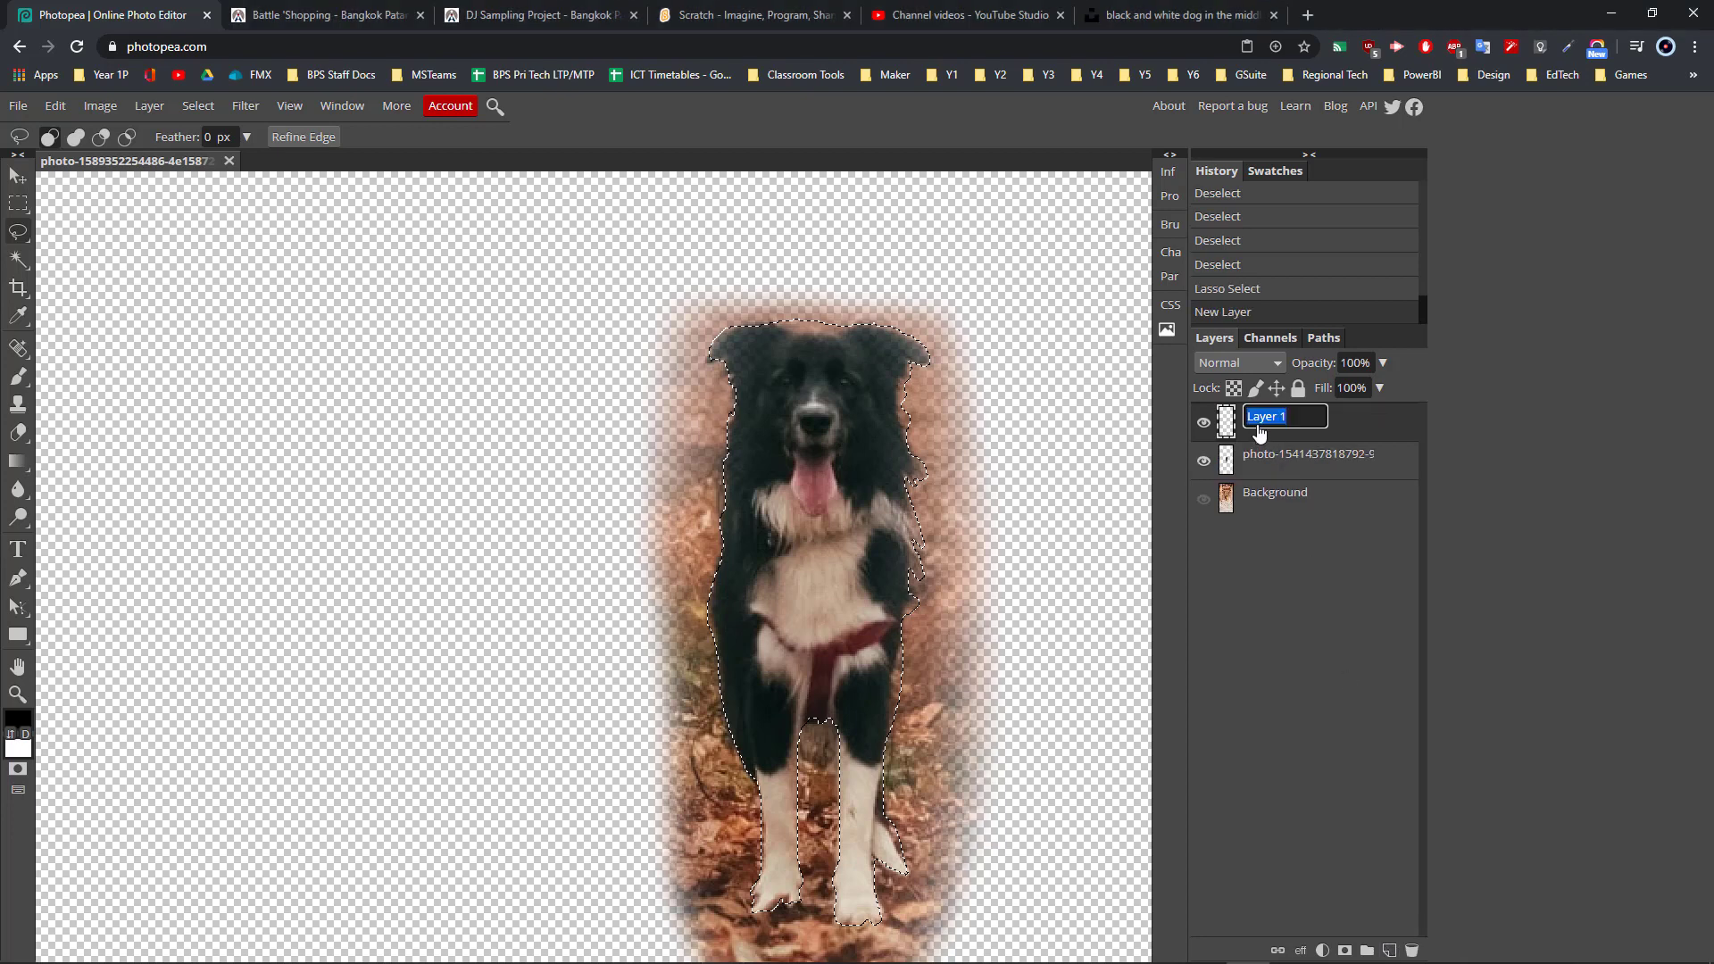
text(Collie)
key(Return)
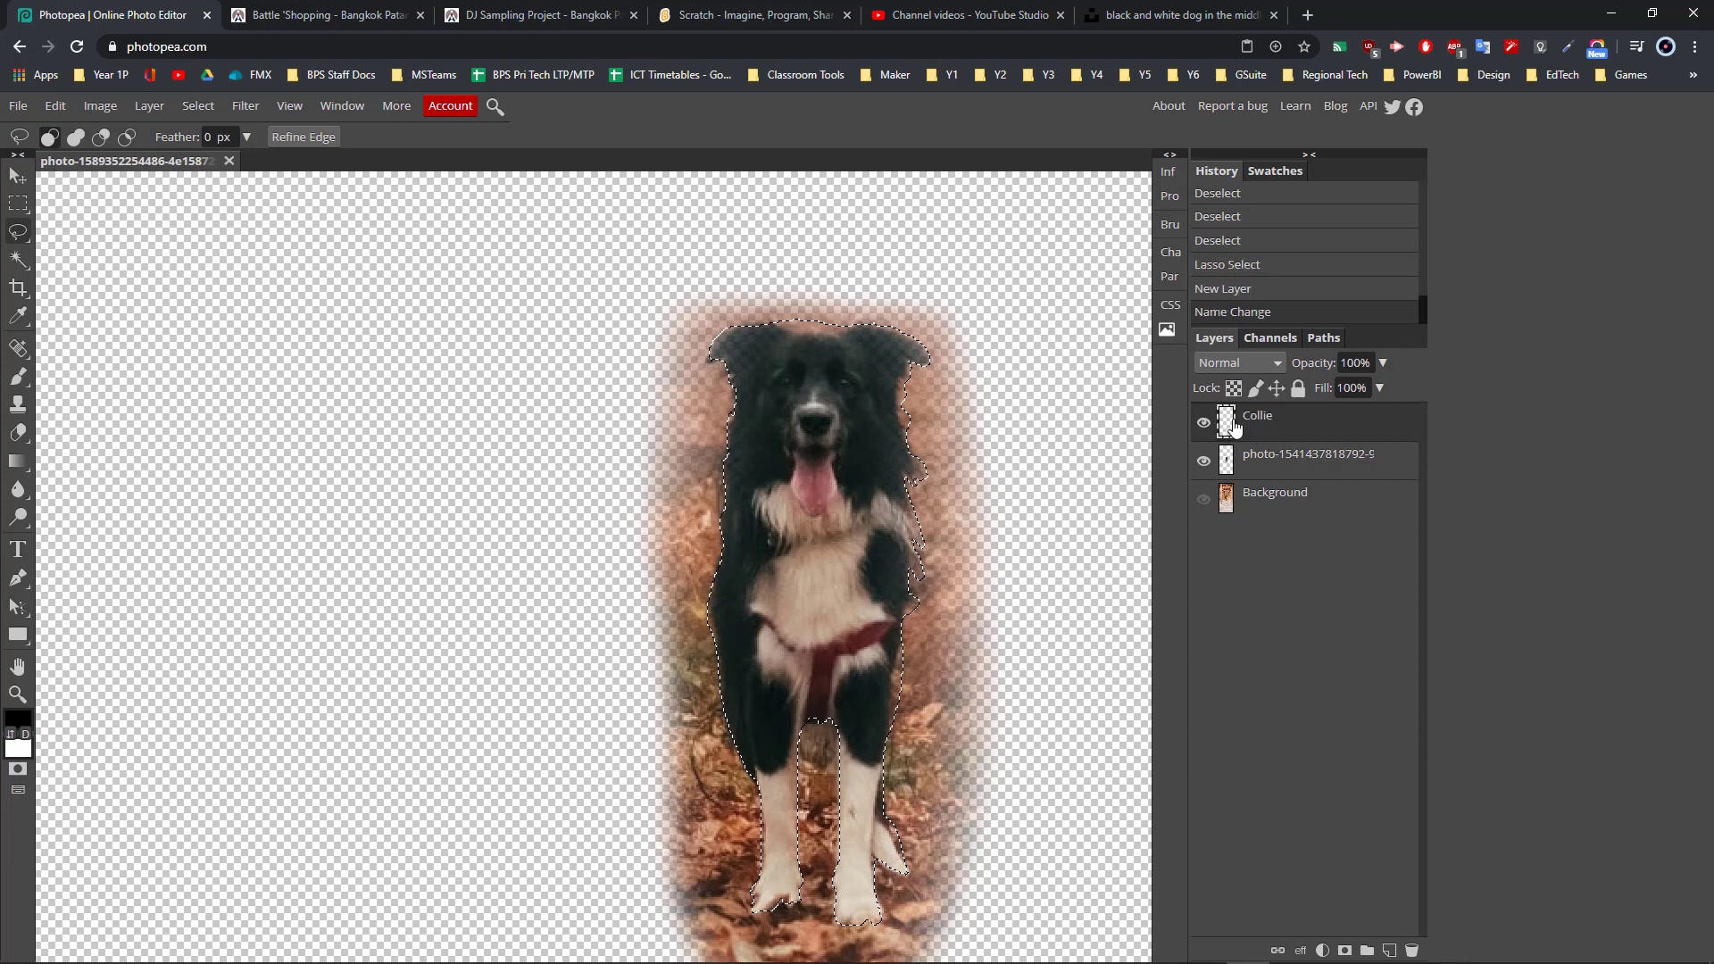
- Copy the lasso-selected dog from the photo layer and paste it into the Collie layer
click(1278, 474)
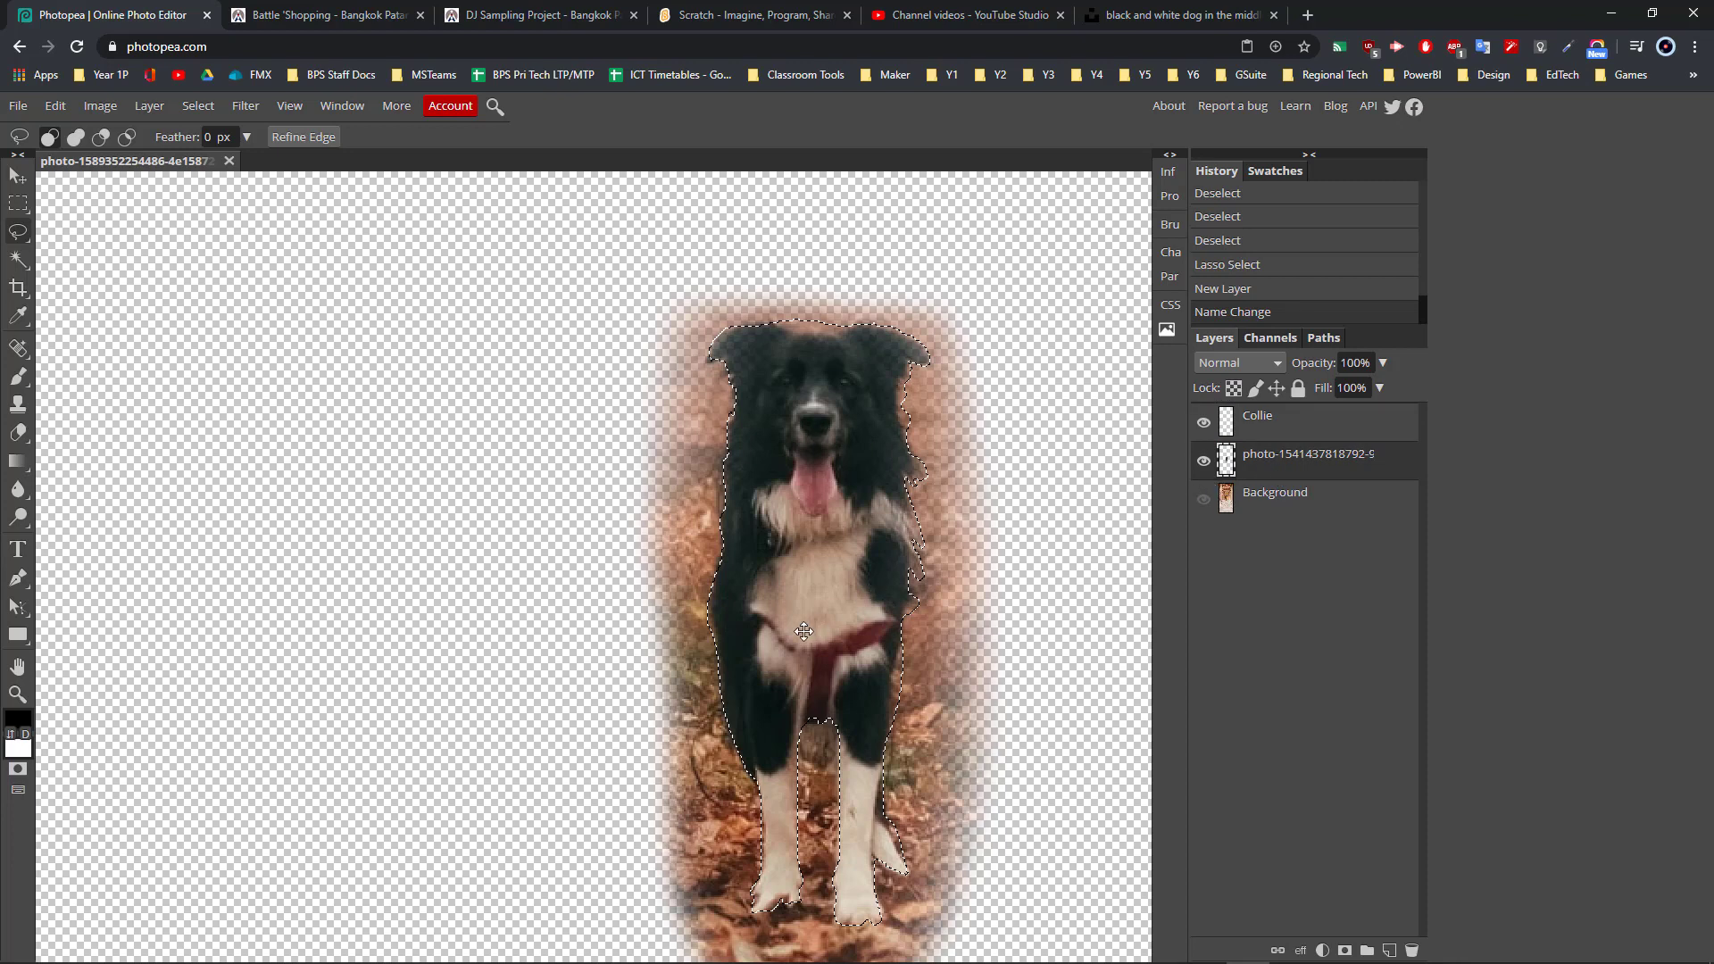
scroll(803, 628, down, 4)
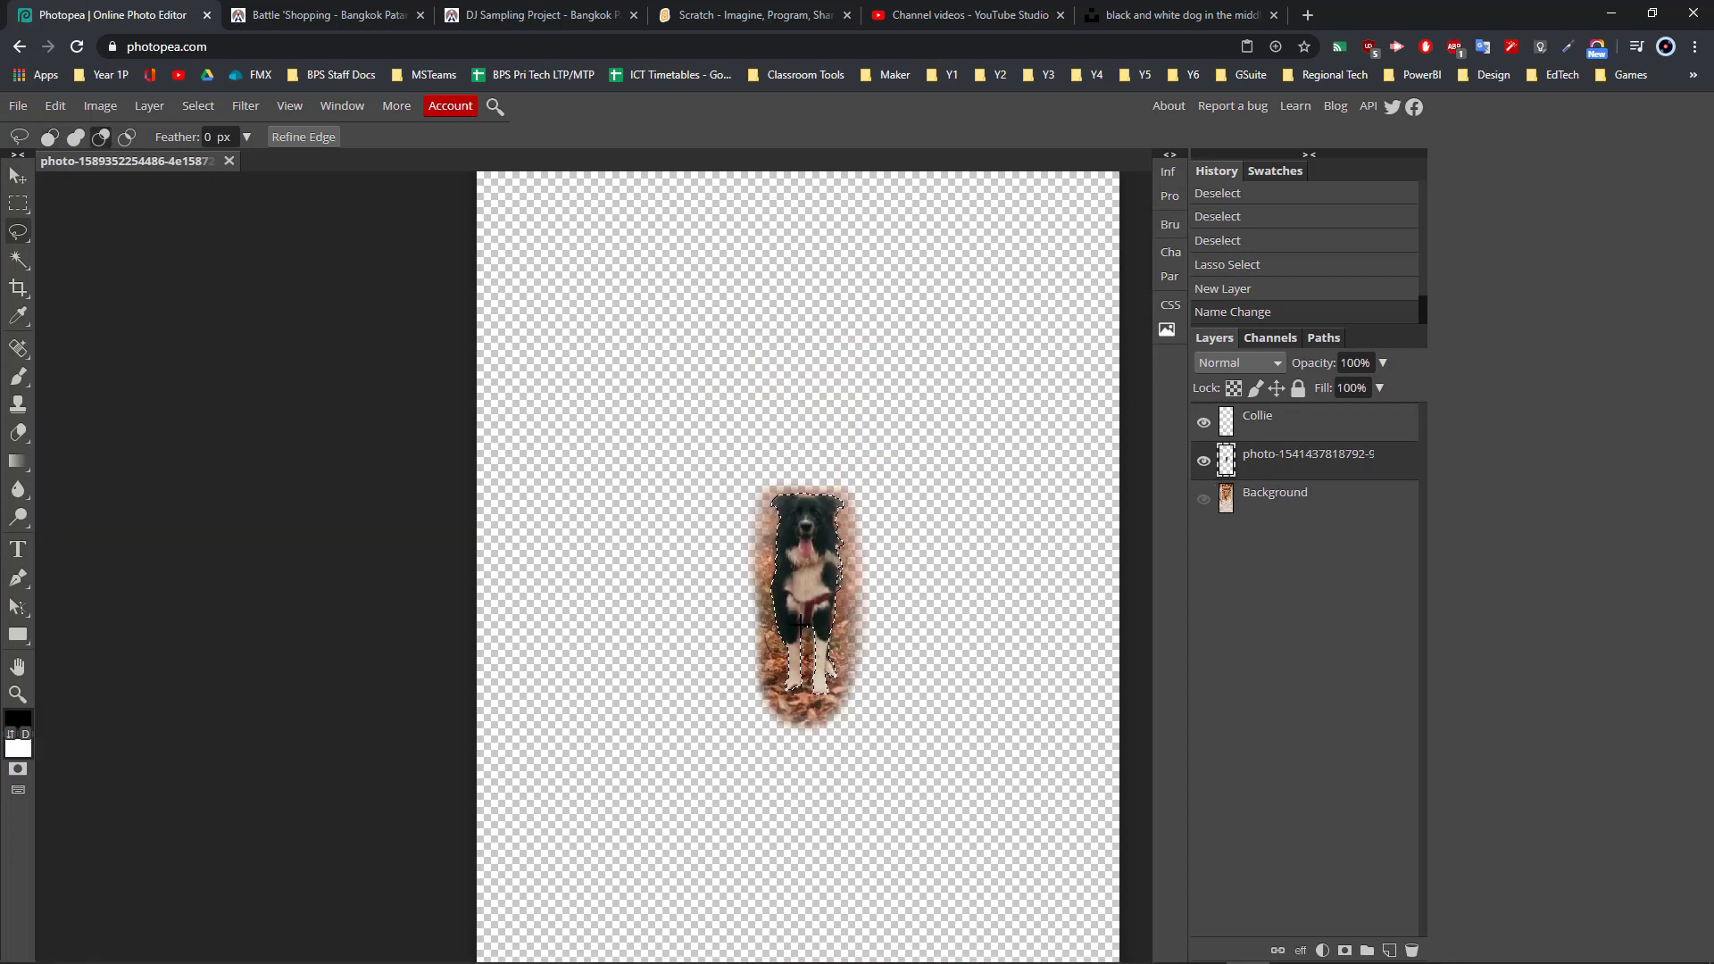
scroll(807, 628, down, 1)
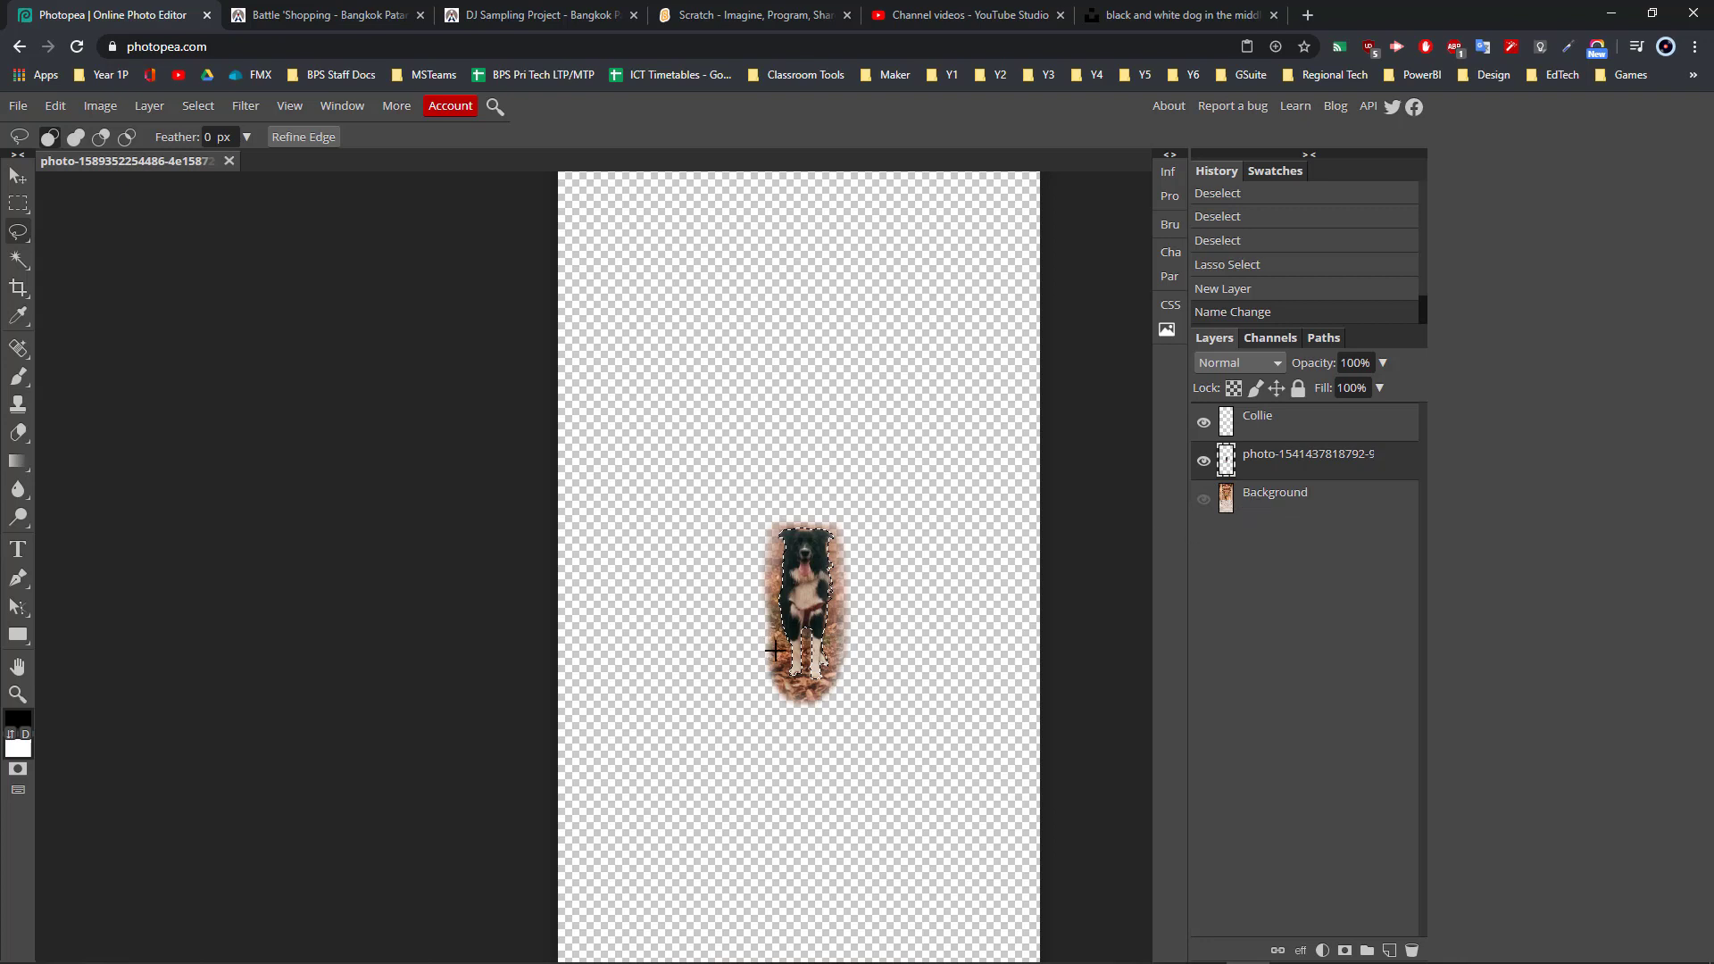
scroll(779, 646, up, 3)
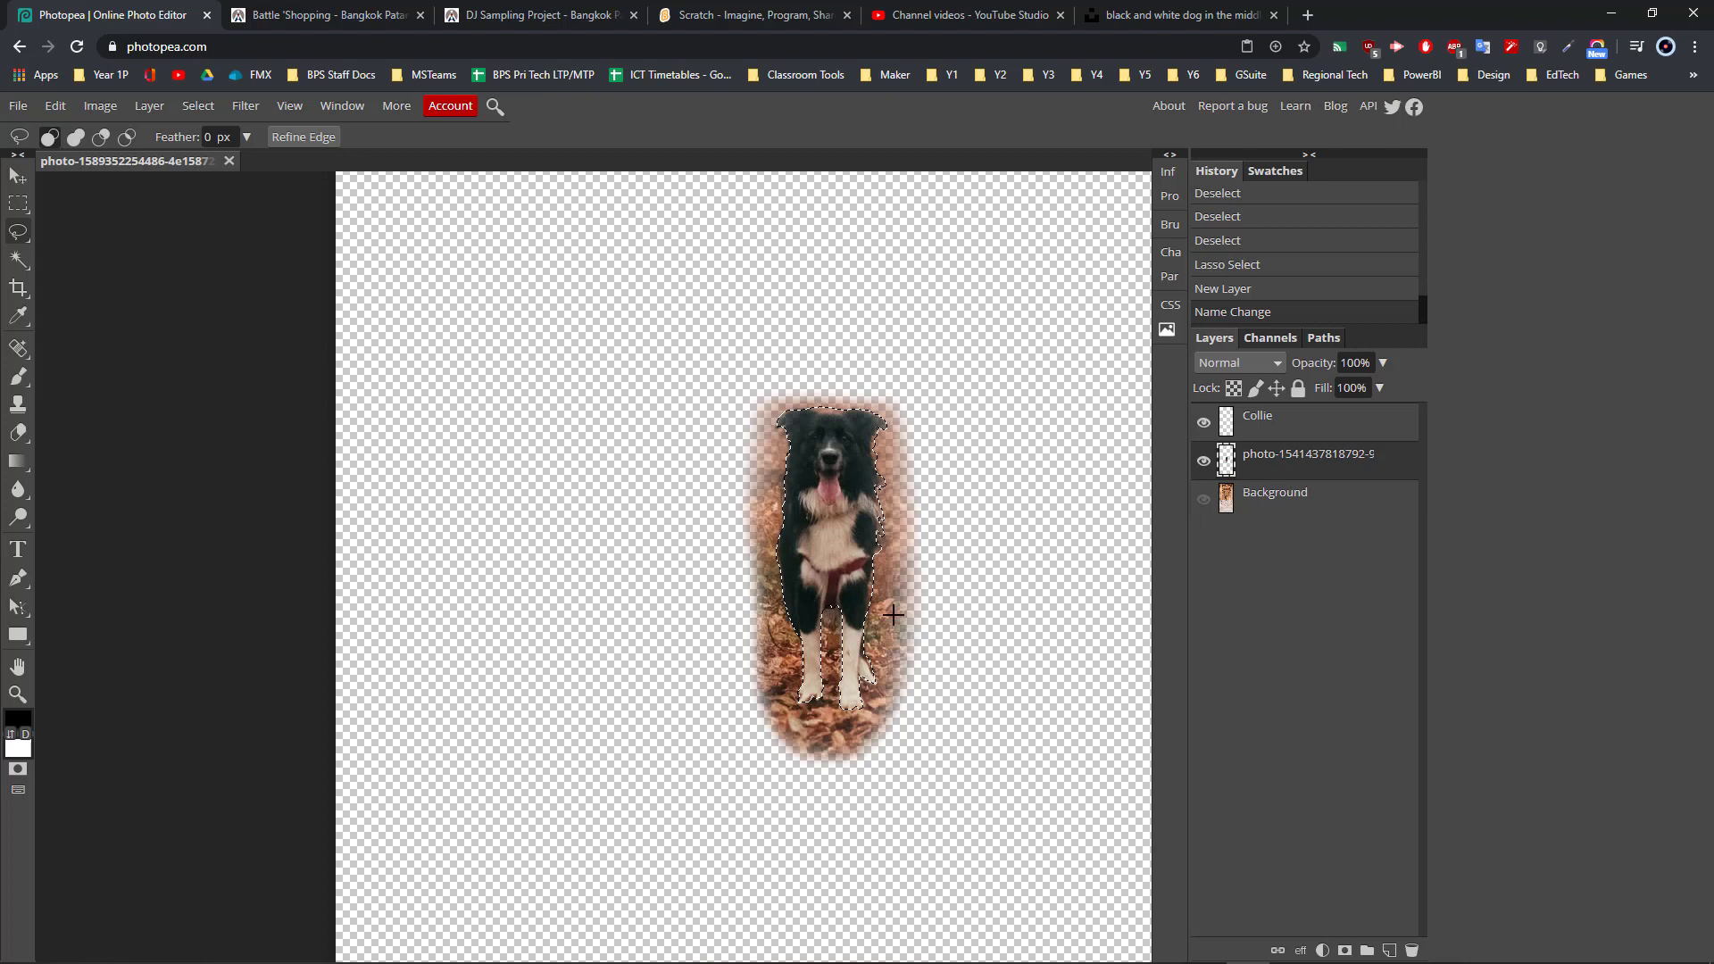
click(55, 105)
click(90, 284)
click(1288, 427)
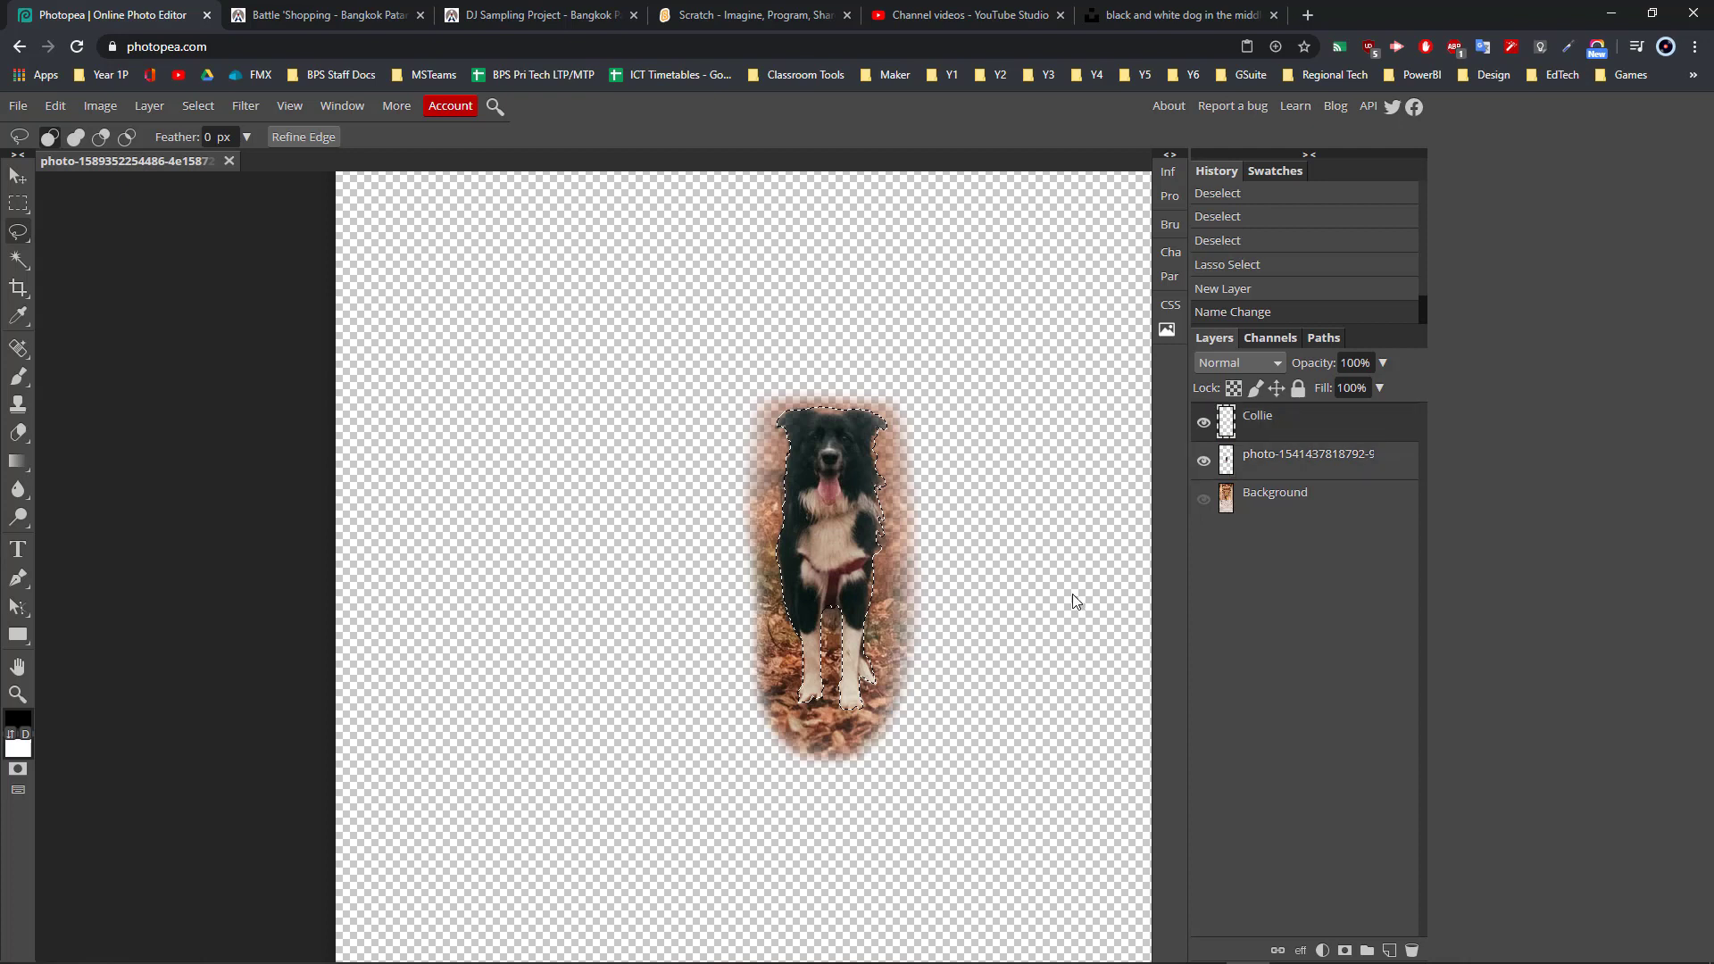
key(ctrl+v)
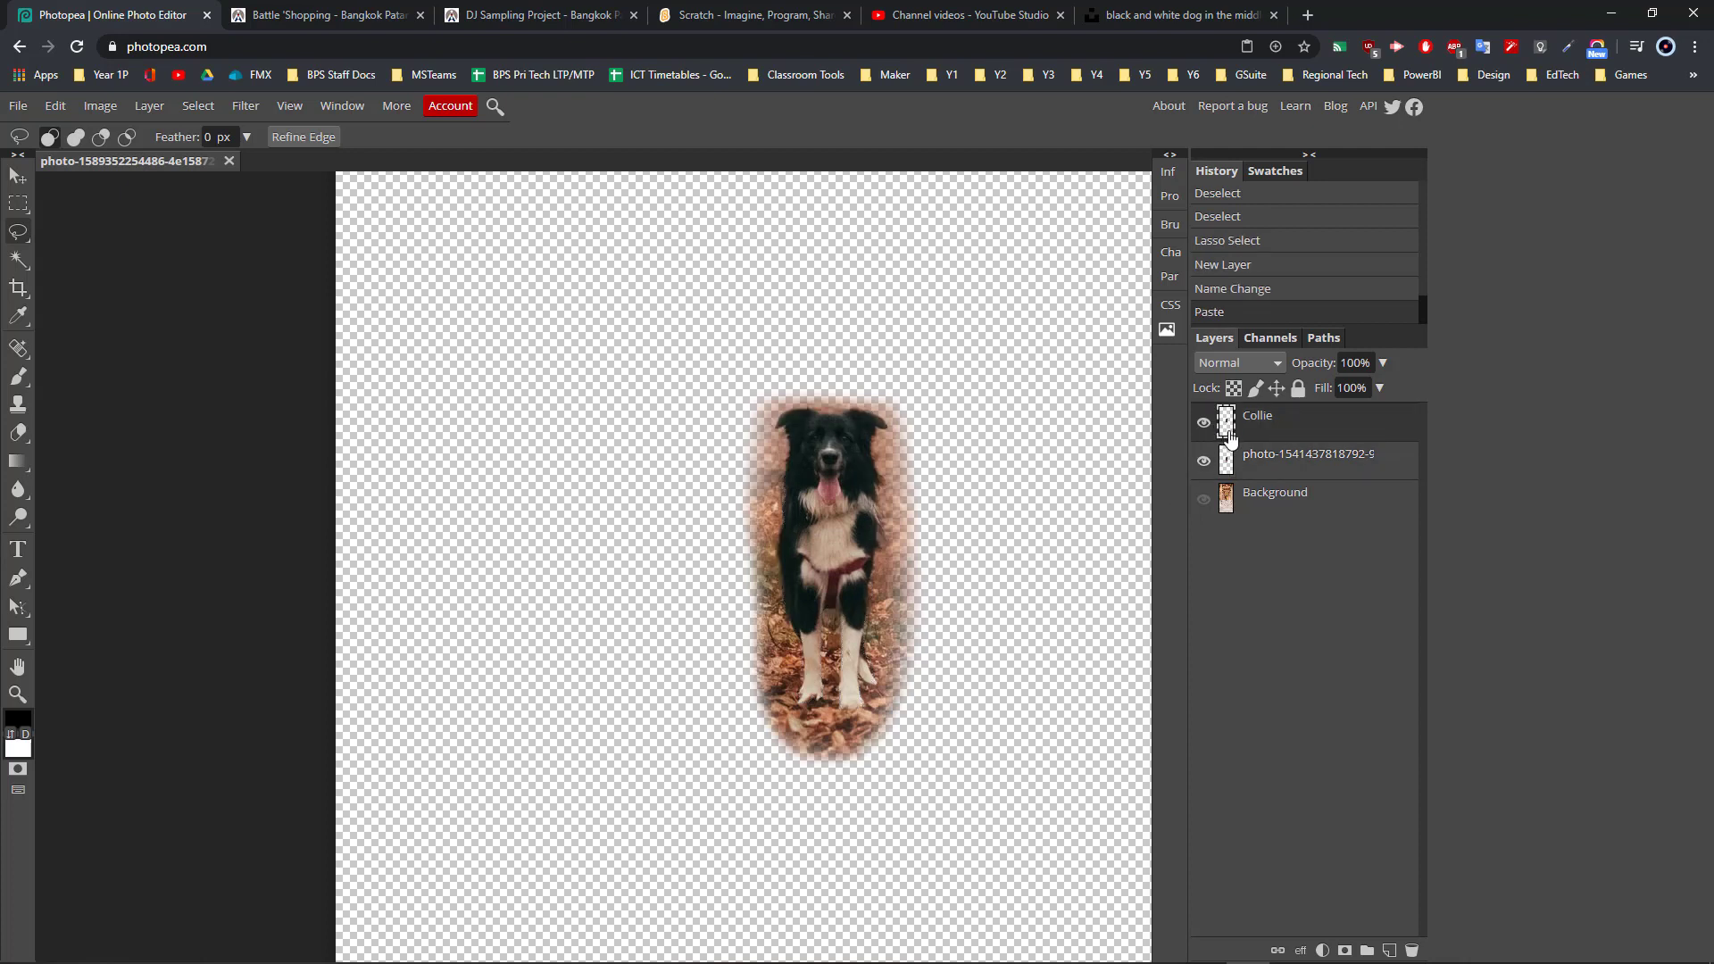
click(59, 109)
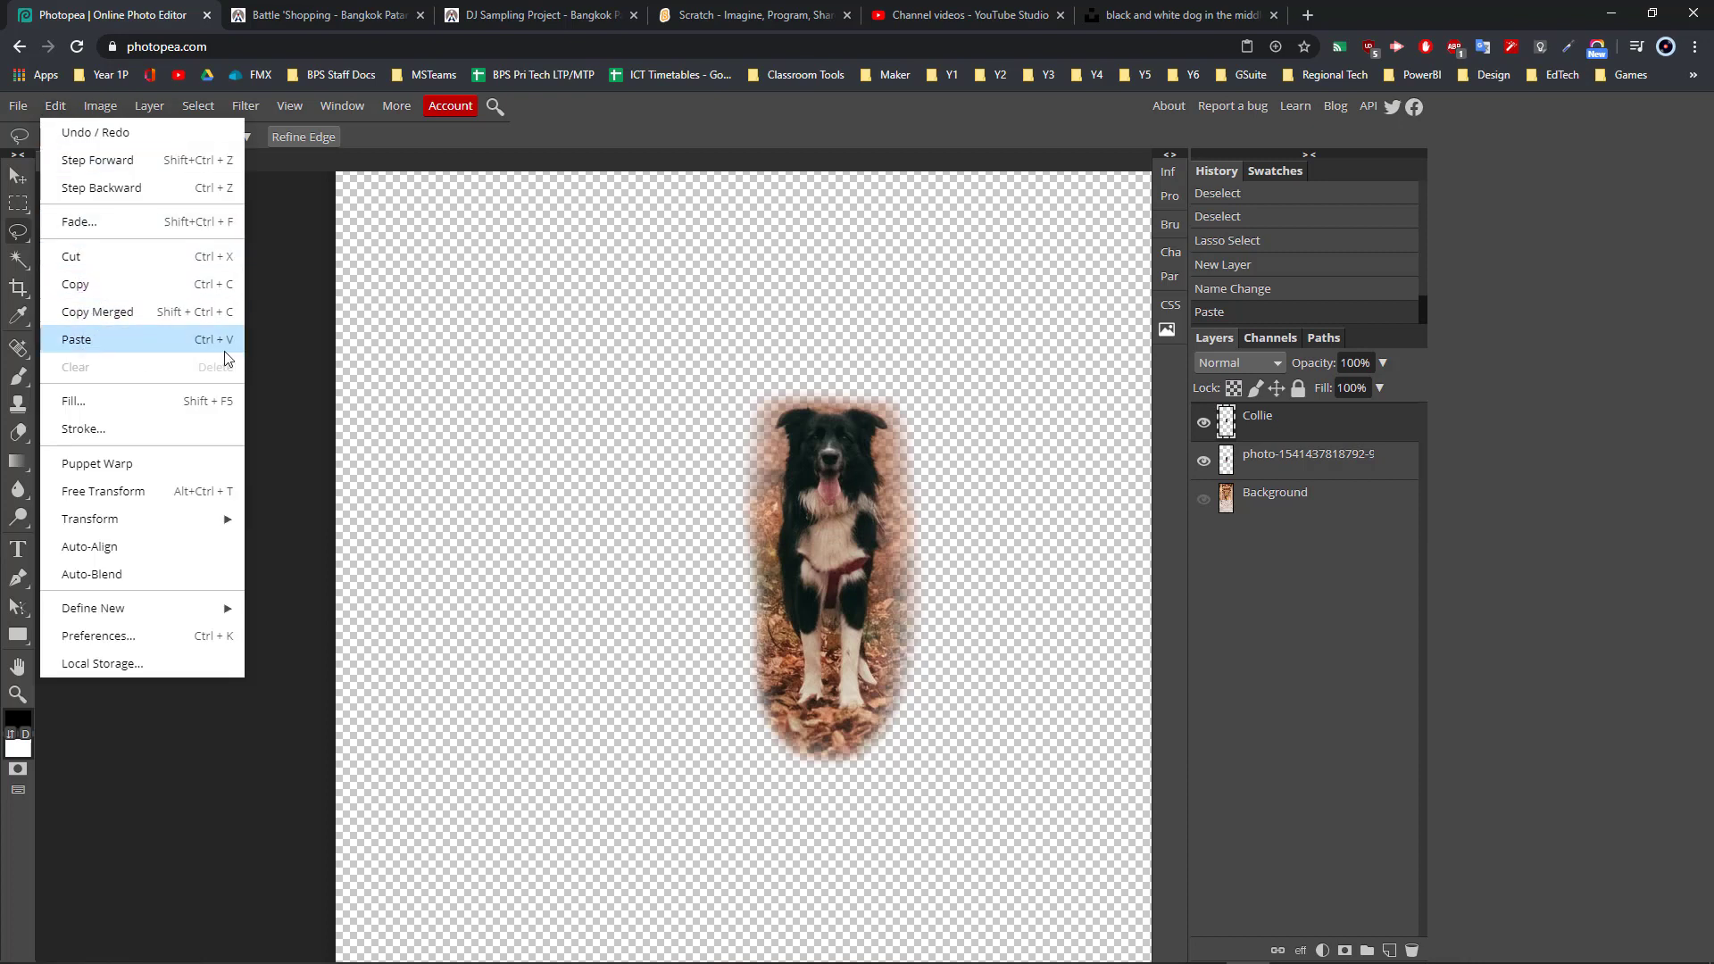
click(1241, 576)
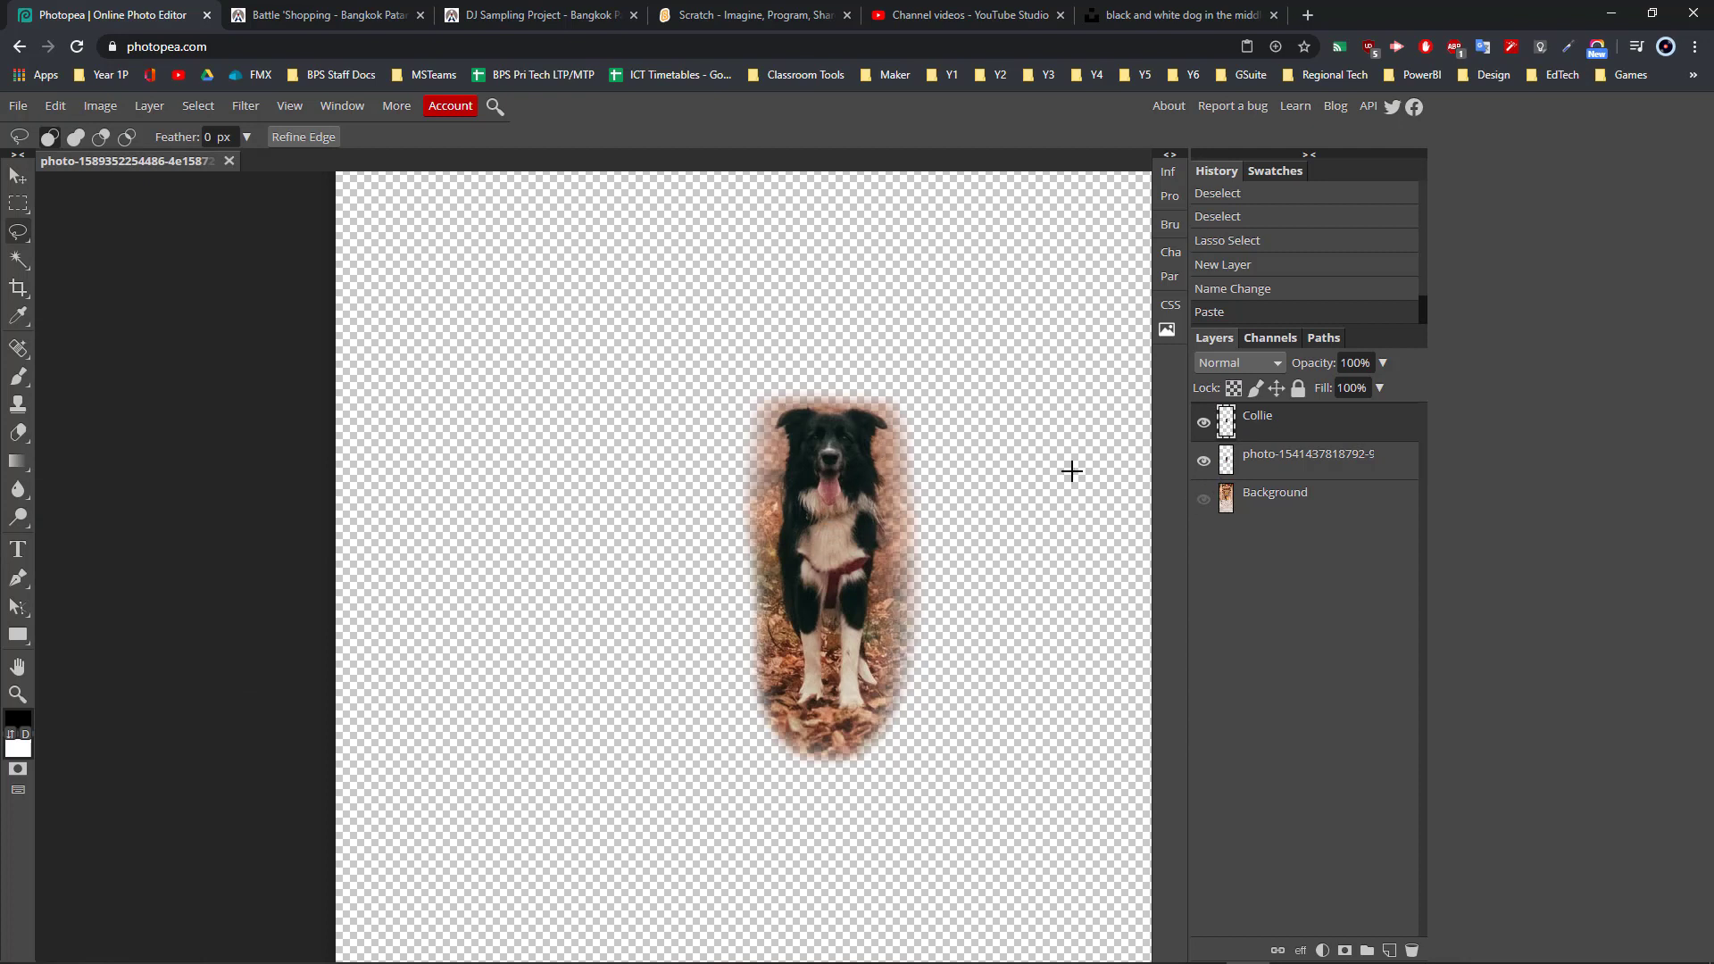
- Hide the dog photo layer and examine the edges of the Collie cutout from the ears down to the paws
click(1205, 462)
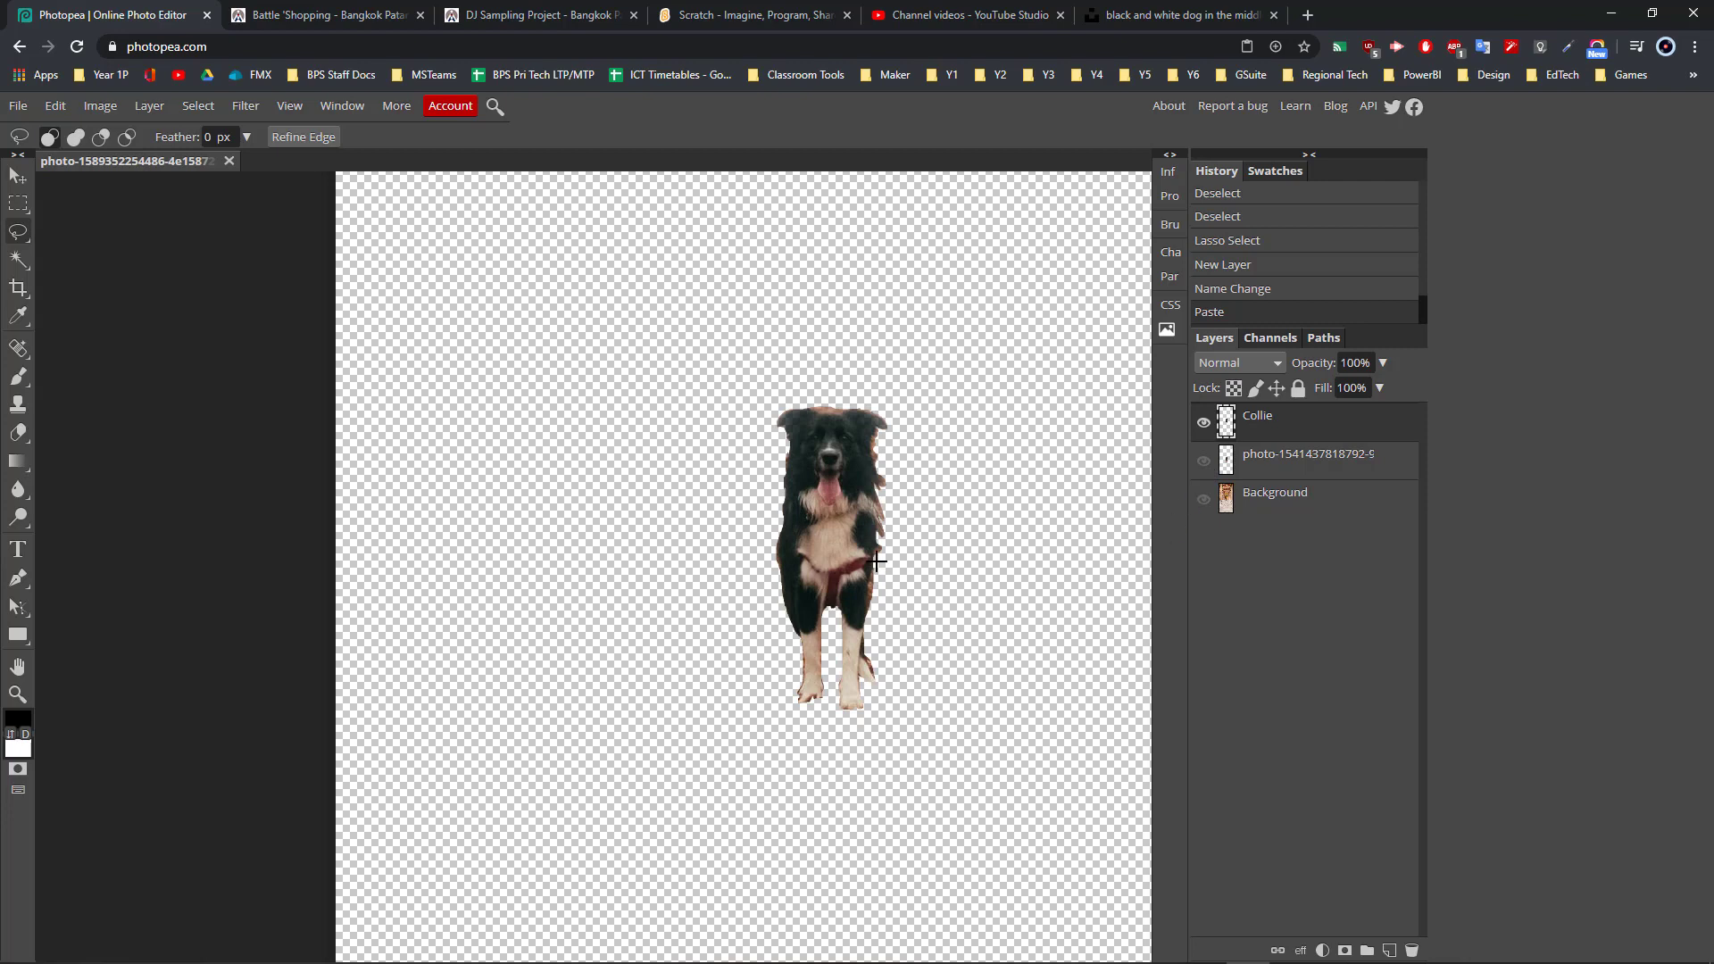
scroll(875, 563, up, 5)
scroll(872, 563, down, 3)
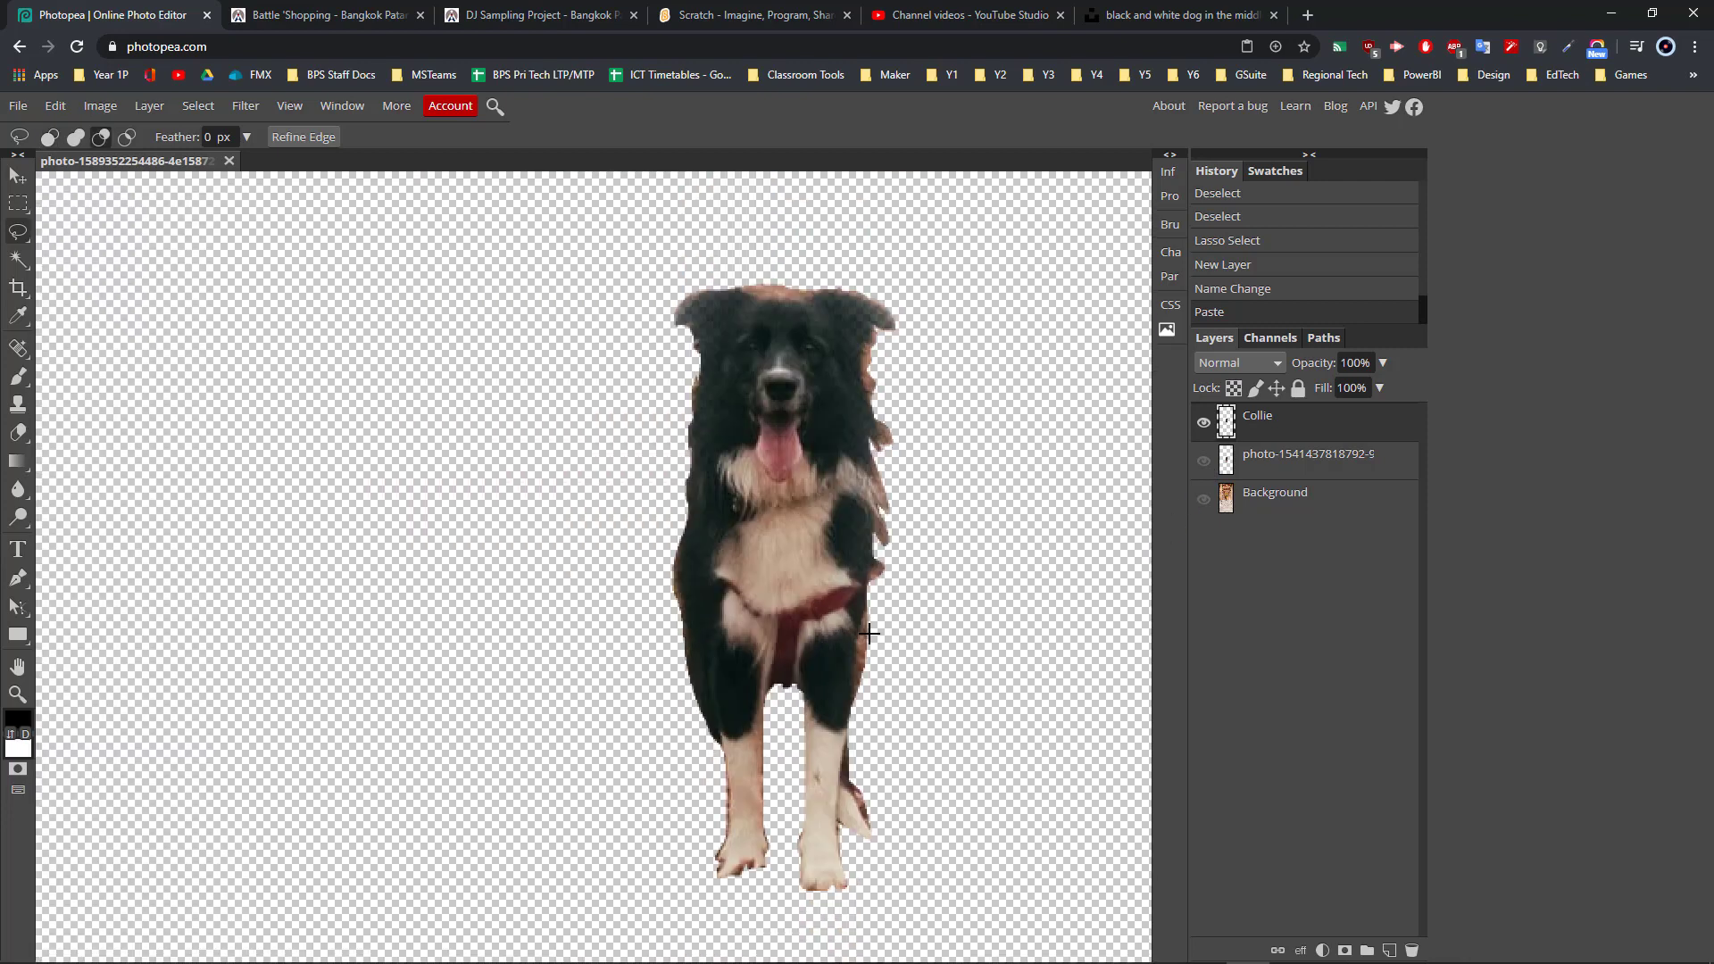
scroll(870, 633, up, 5)
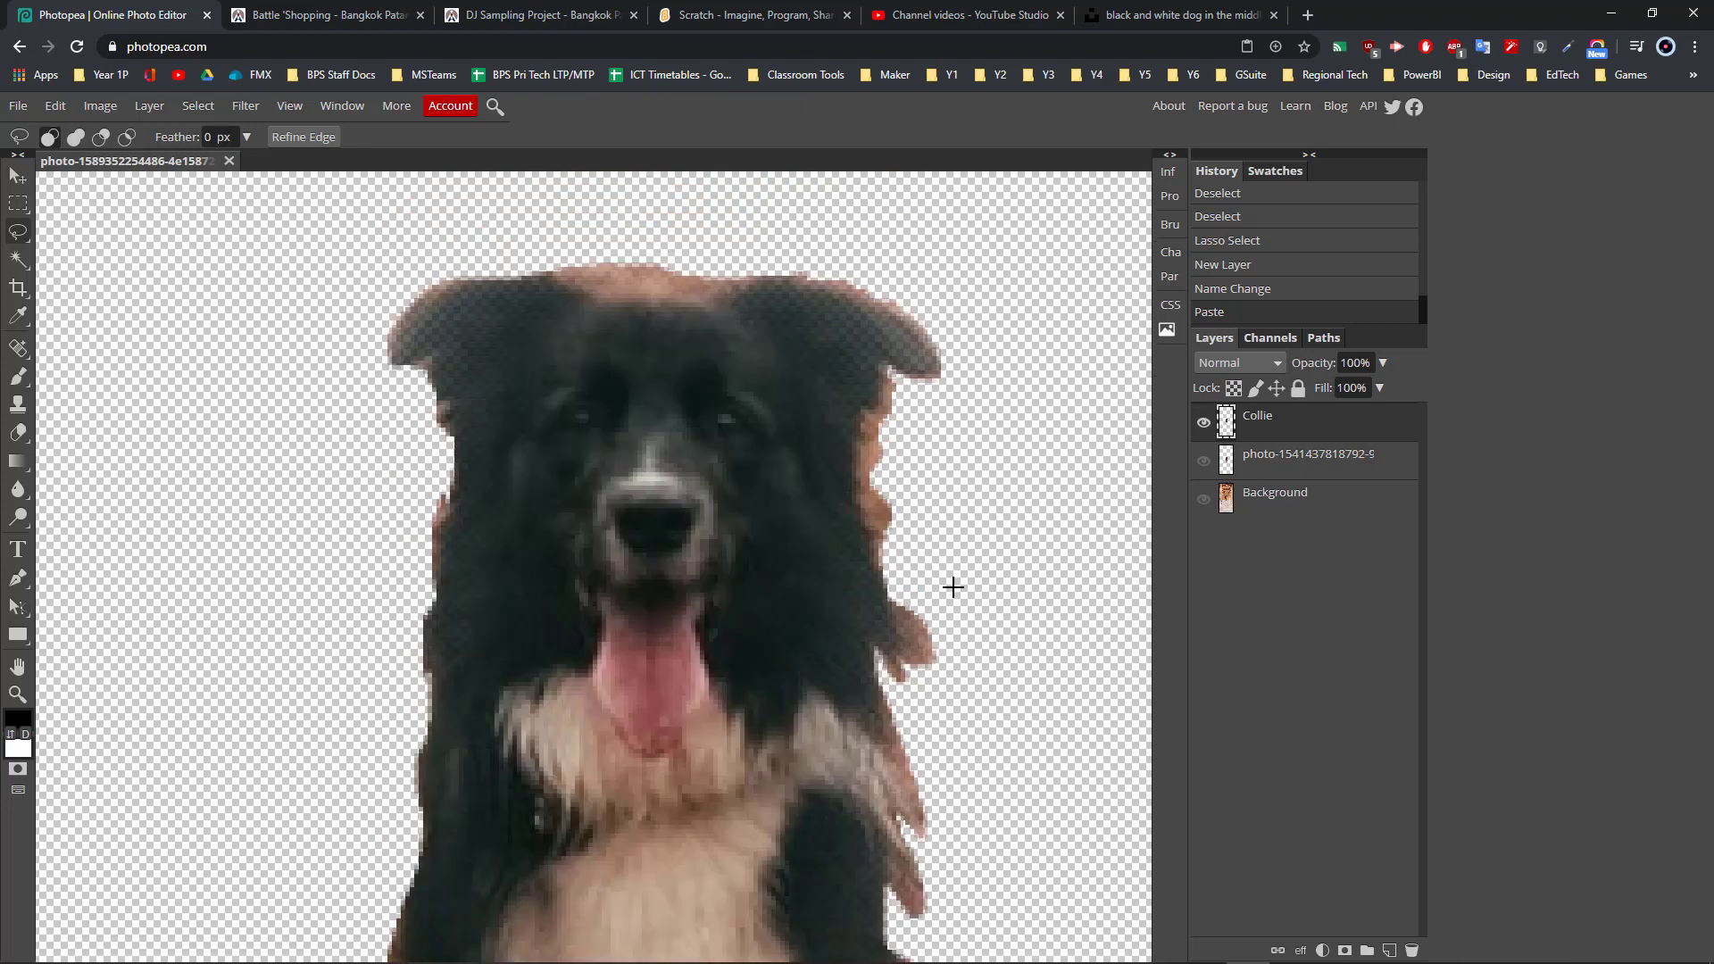
scroll(929, 601, down, 2)
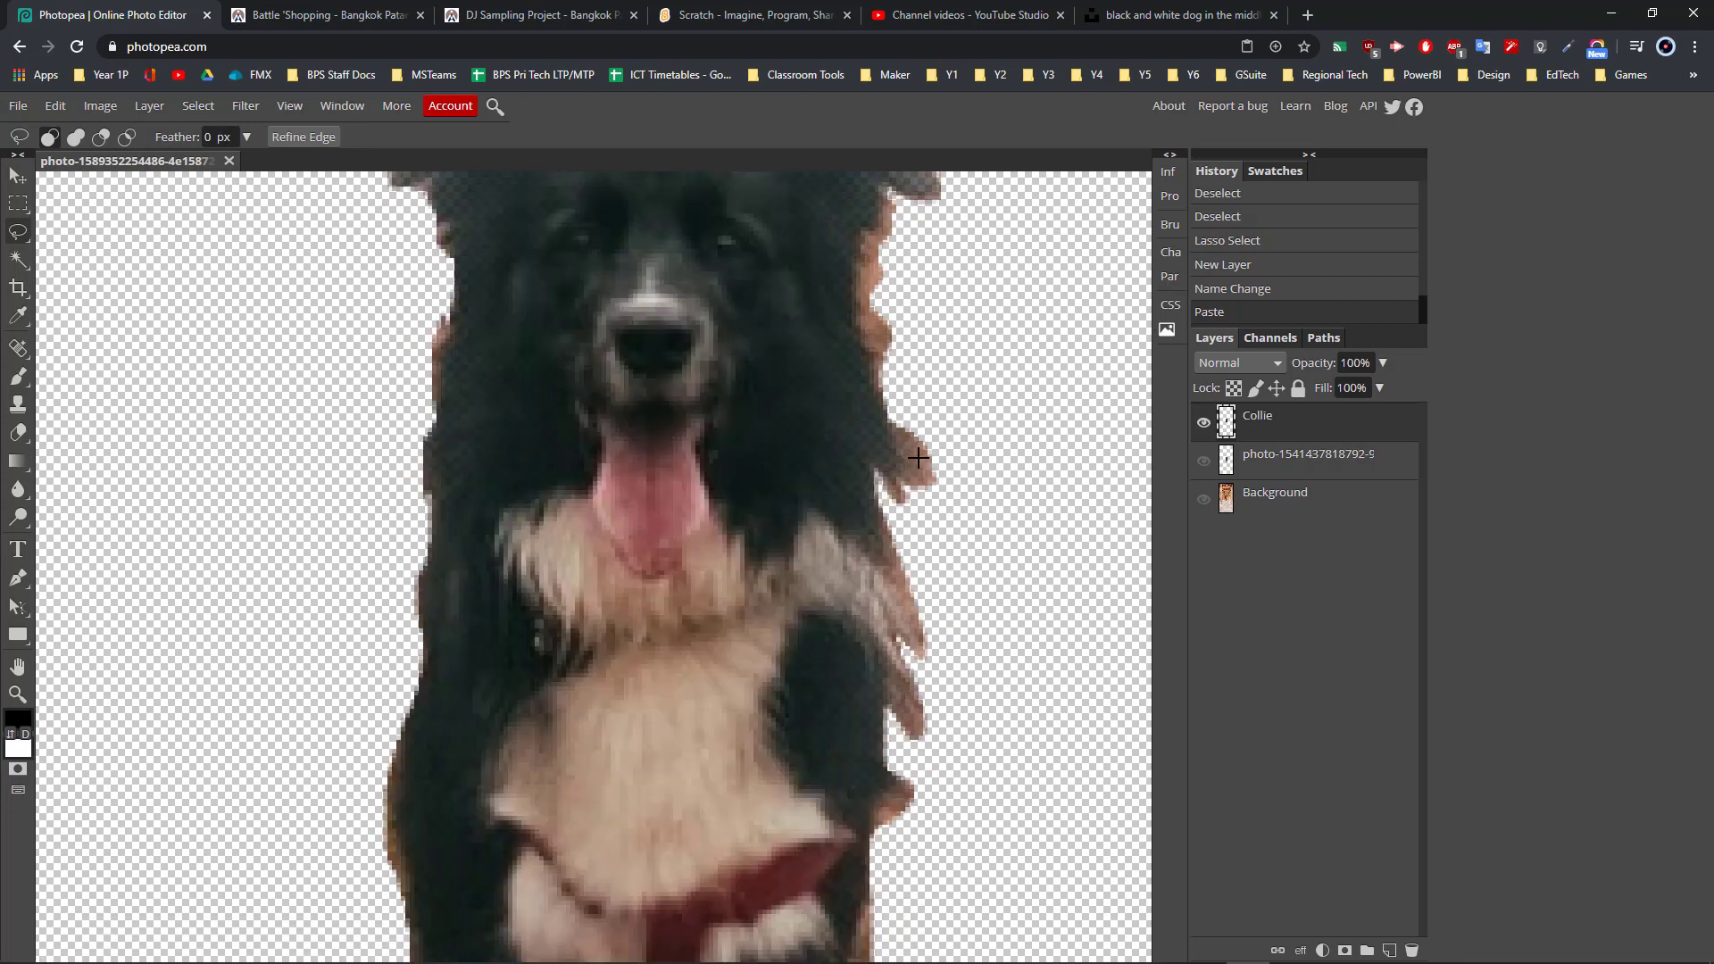
scroll(911, 554, down, 5)
scroll(910, 549, up, 4)
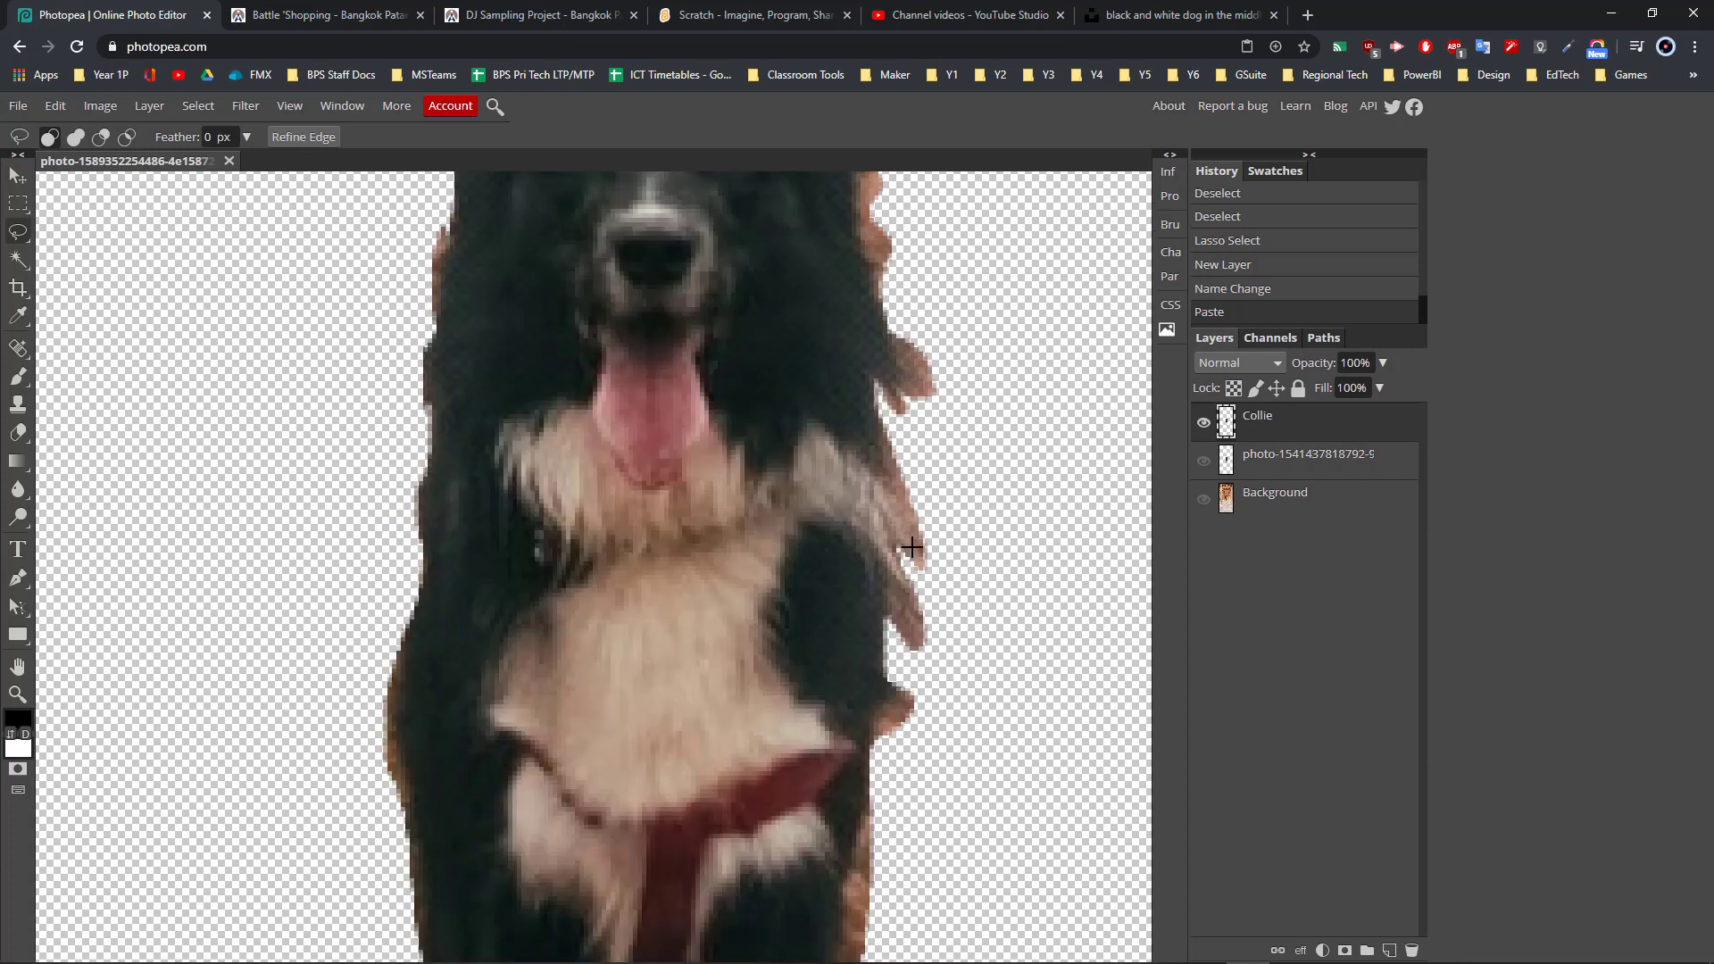
scroll(911, 549, up, 4)
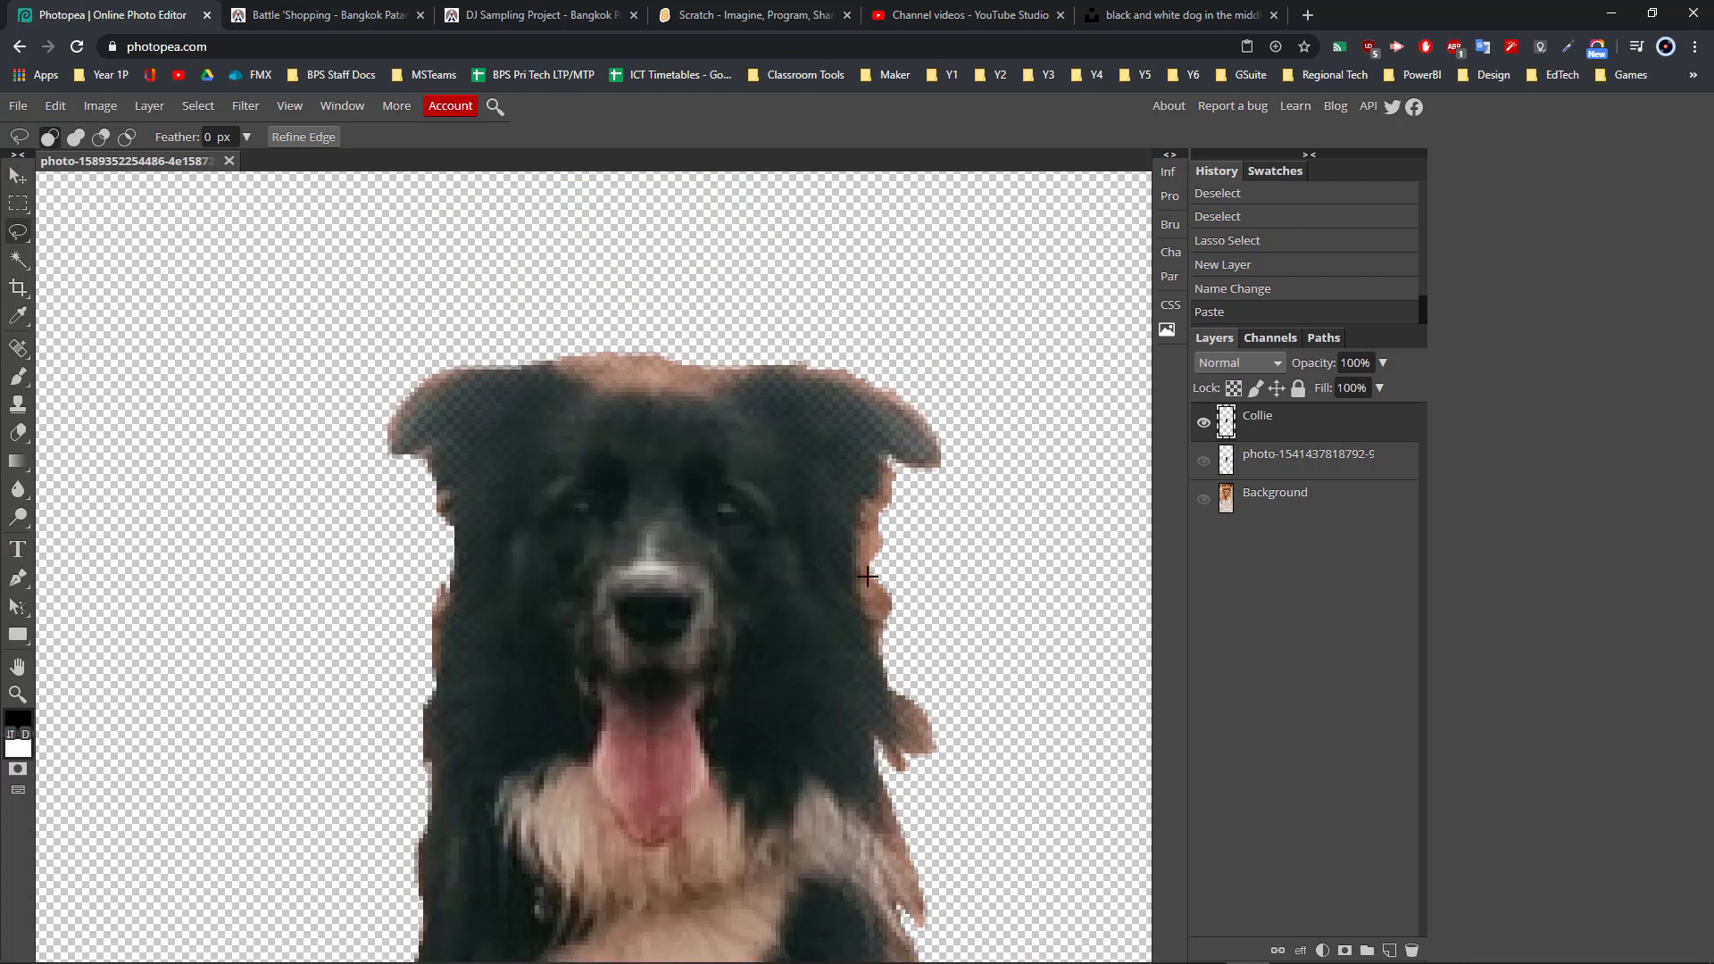
scroll(877, 540, down, 1)
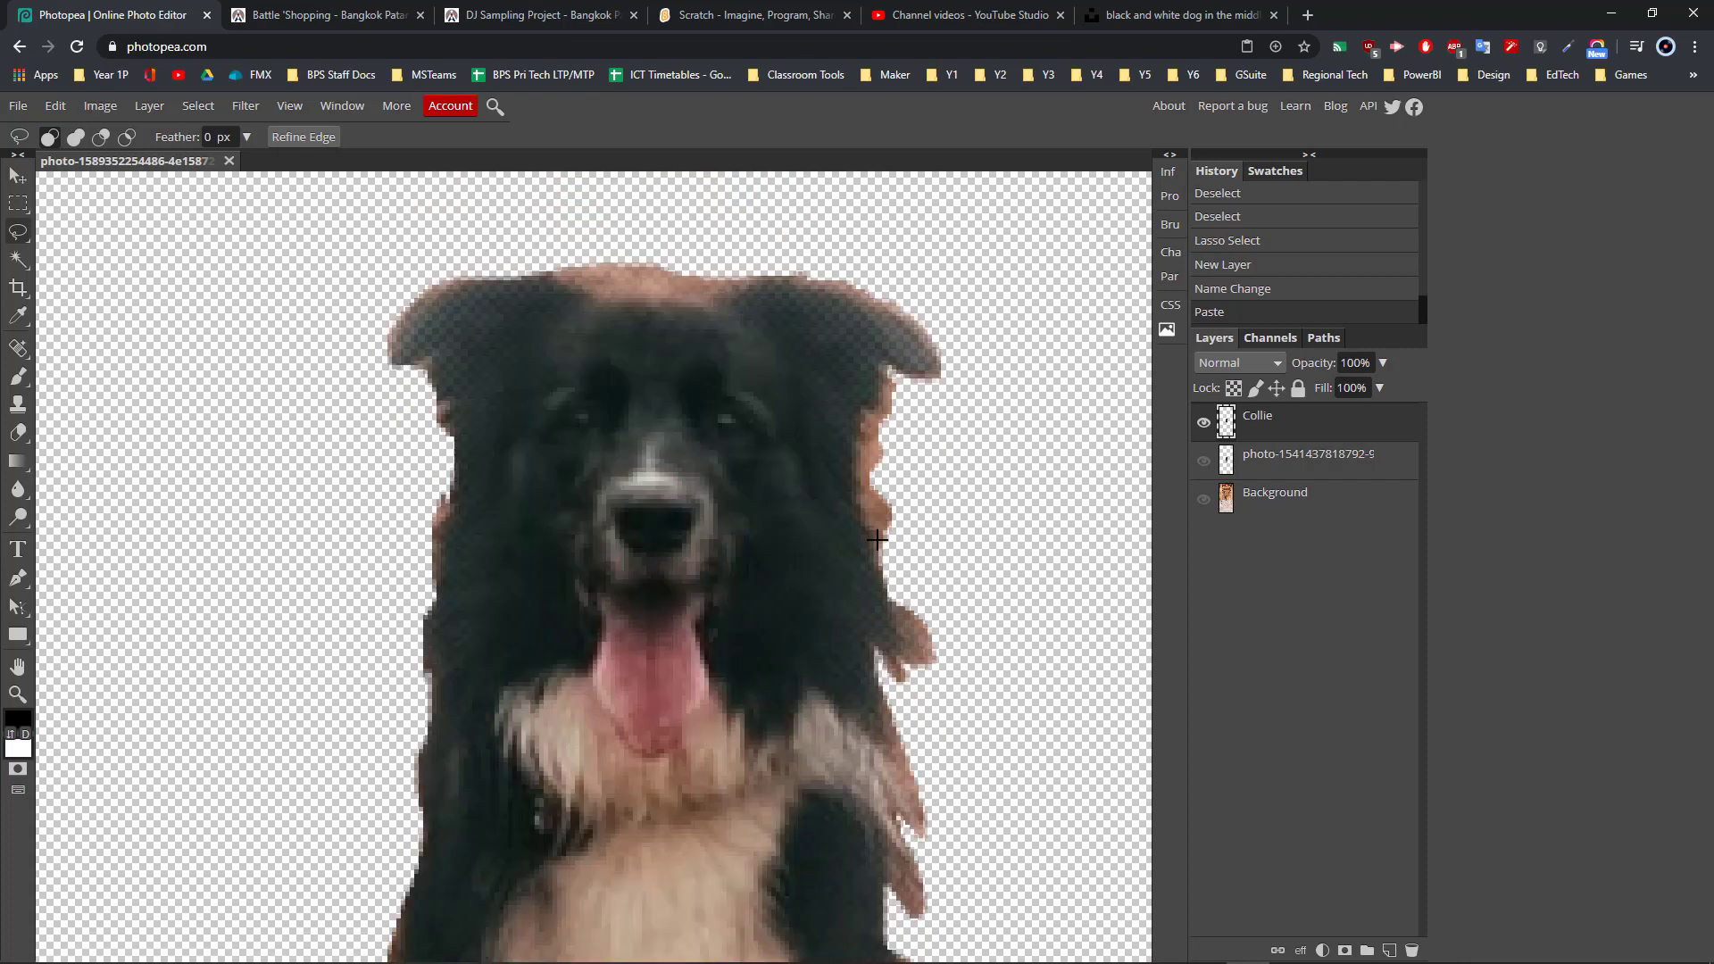
scroll(877, 540, down, 9)
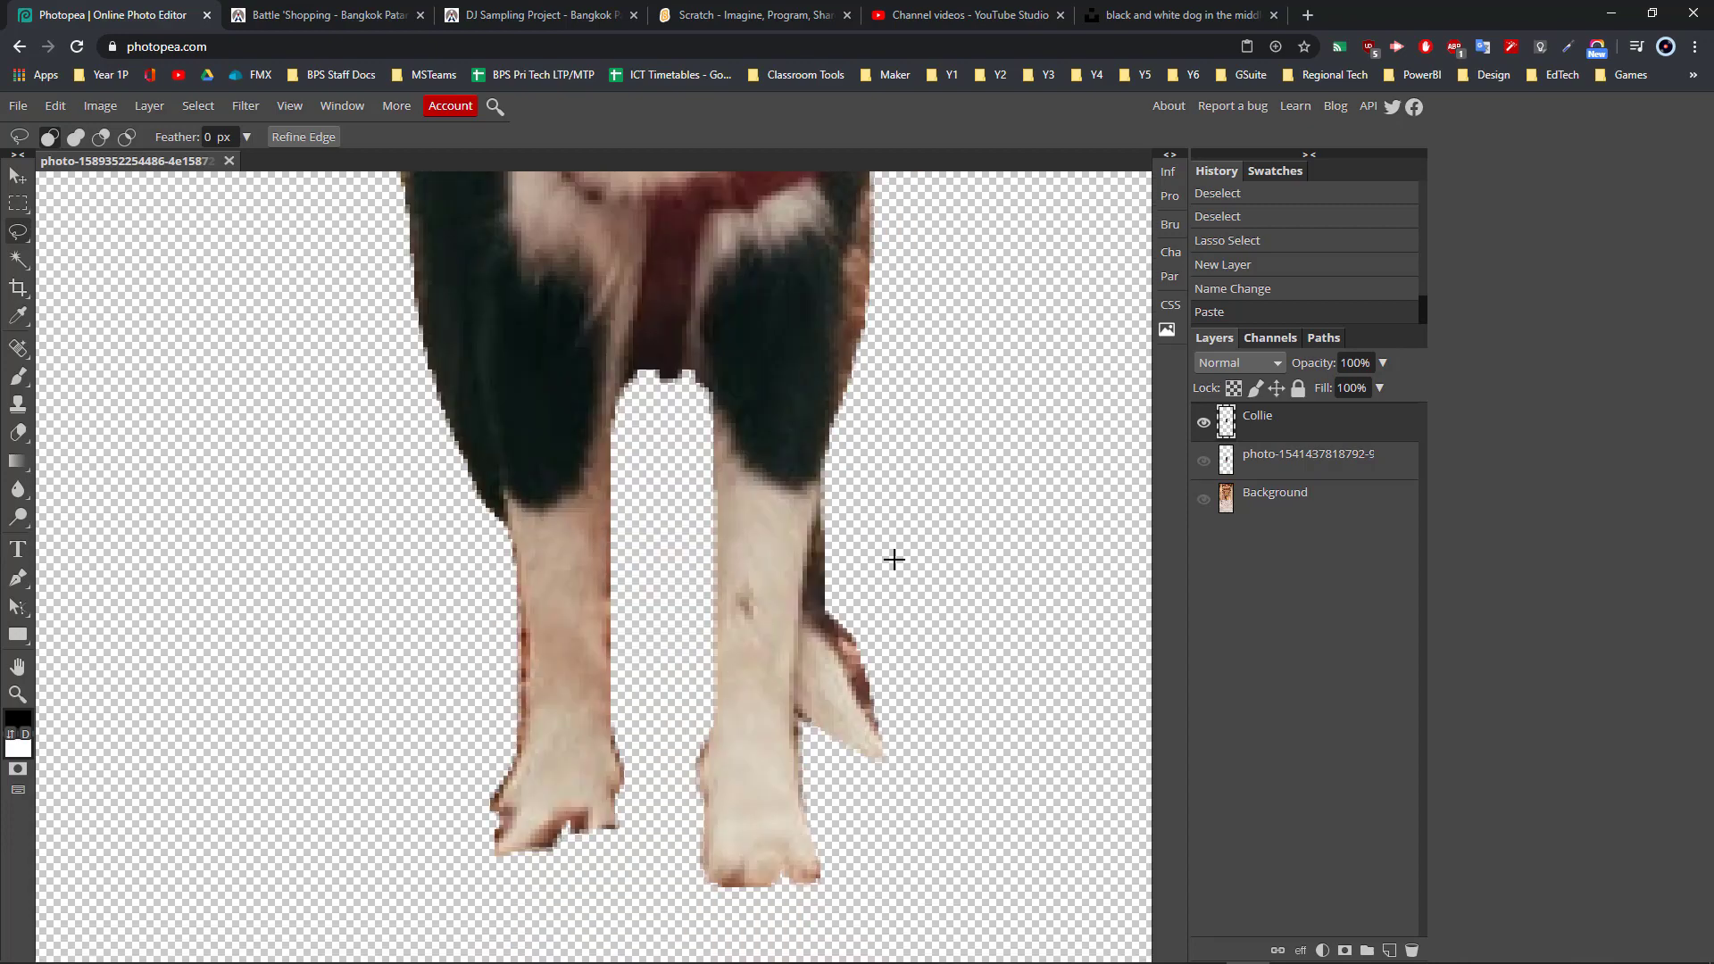
scroll(892, 559, up, 8)
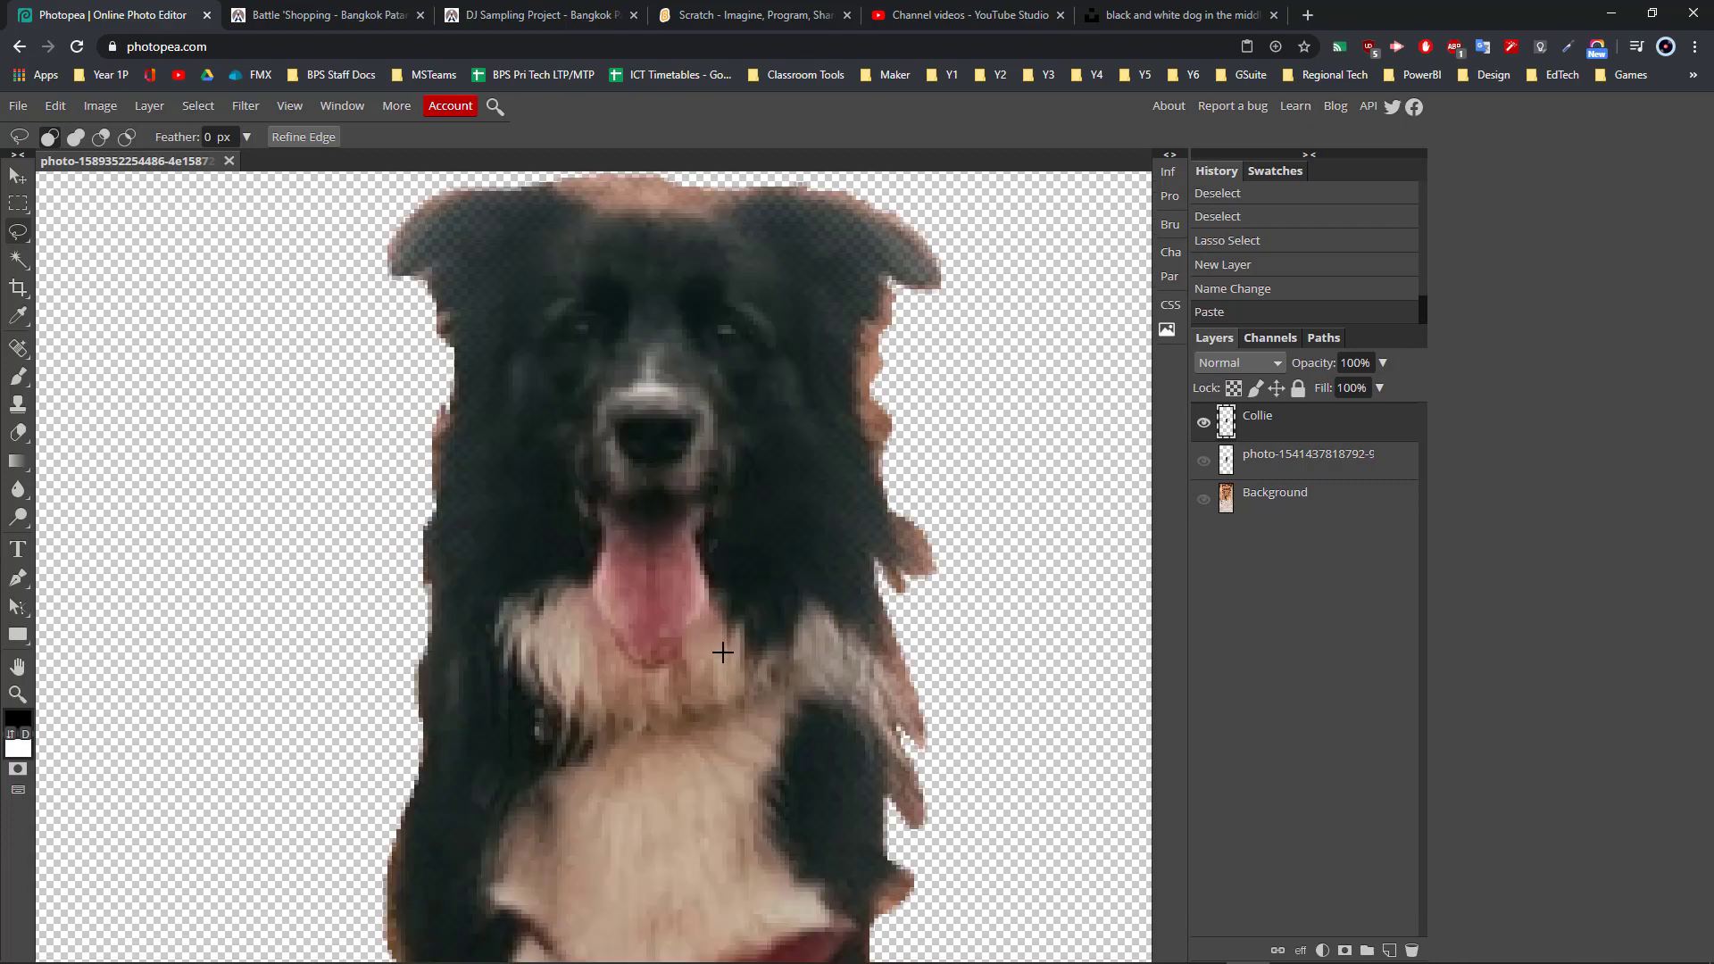
scroll(875, 616, down, 5)
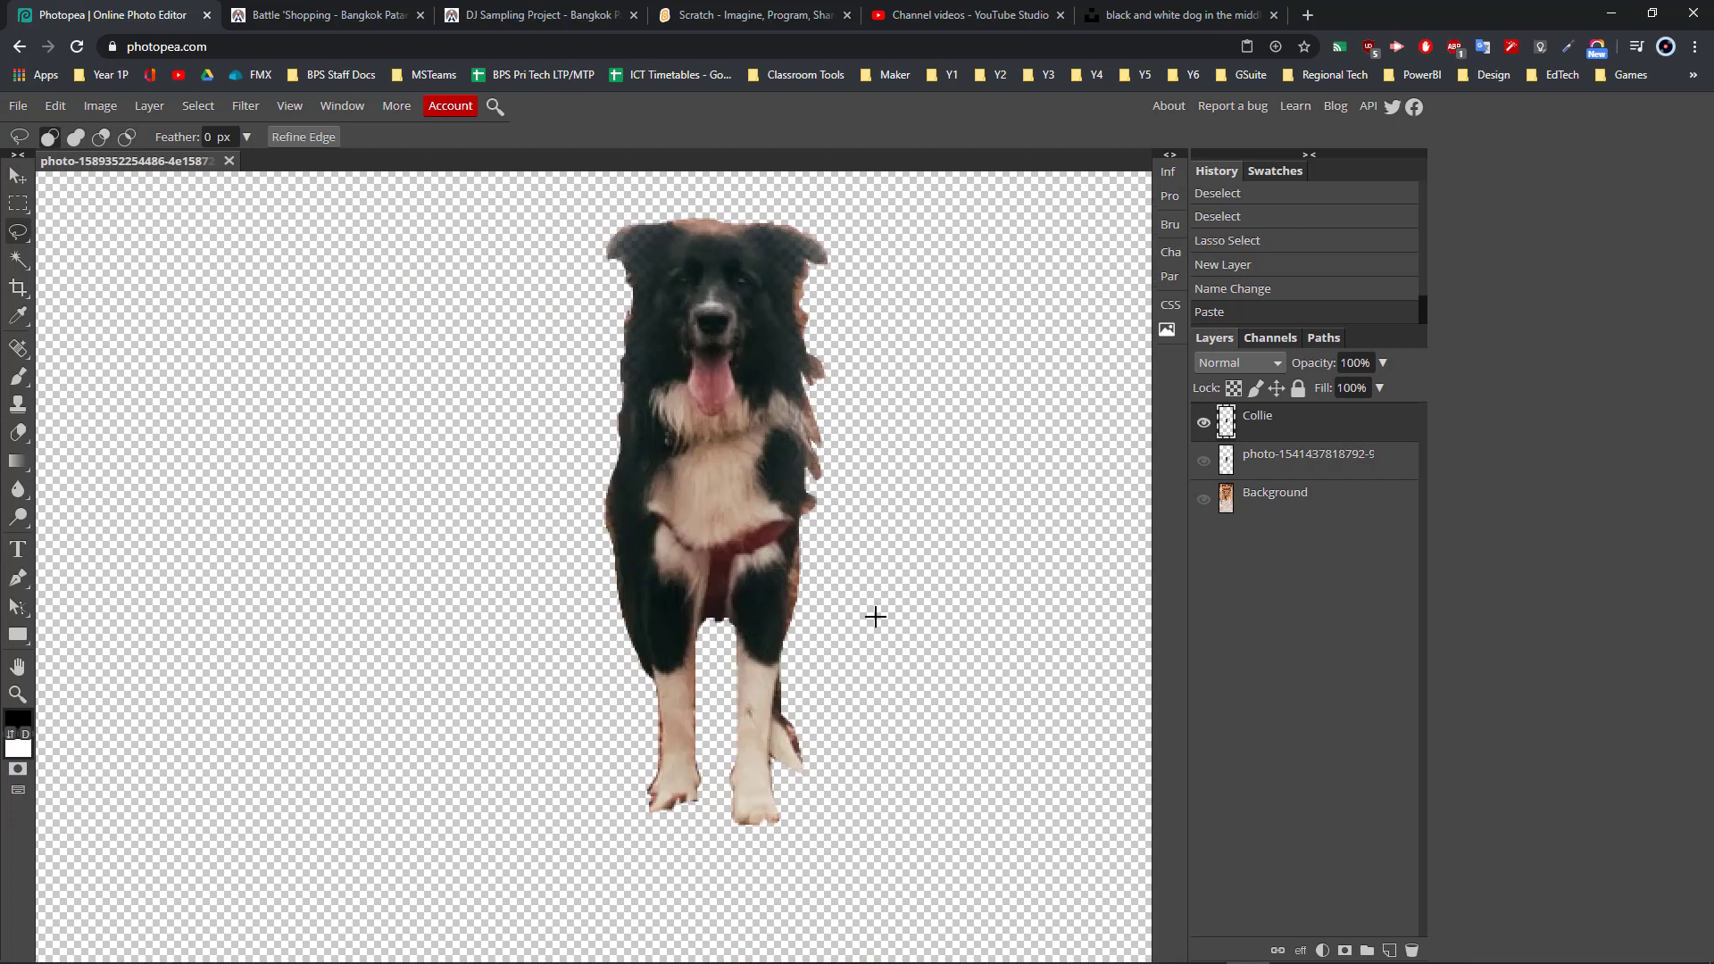
- Show the dog photo layer, hide the Collie layer, and switch to the Magnetic Lasso Select tool
click(1204, 460)
click(1203, 423)
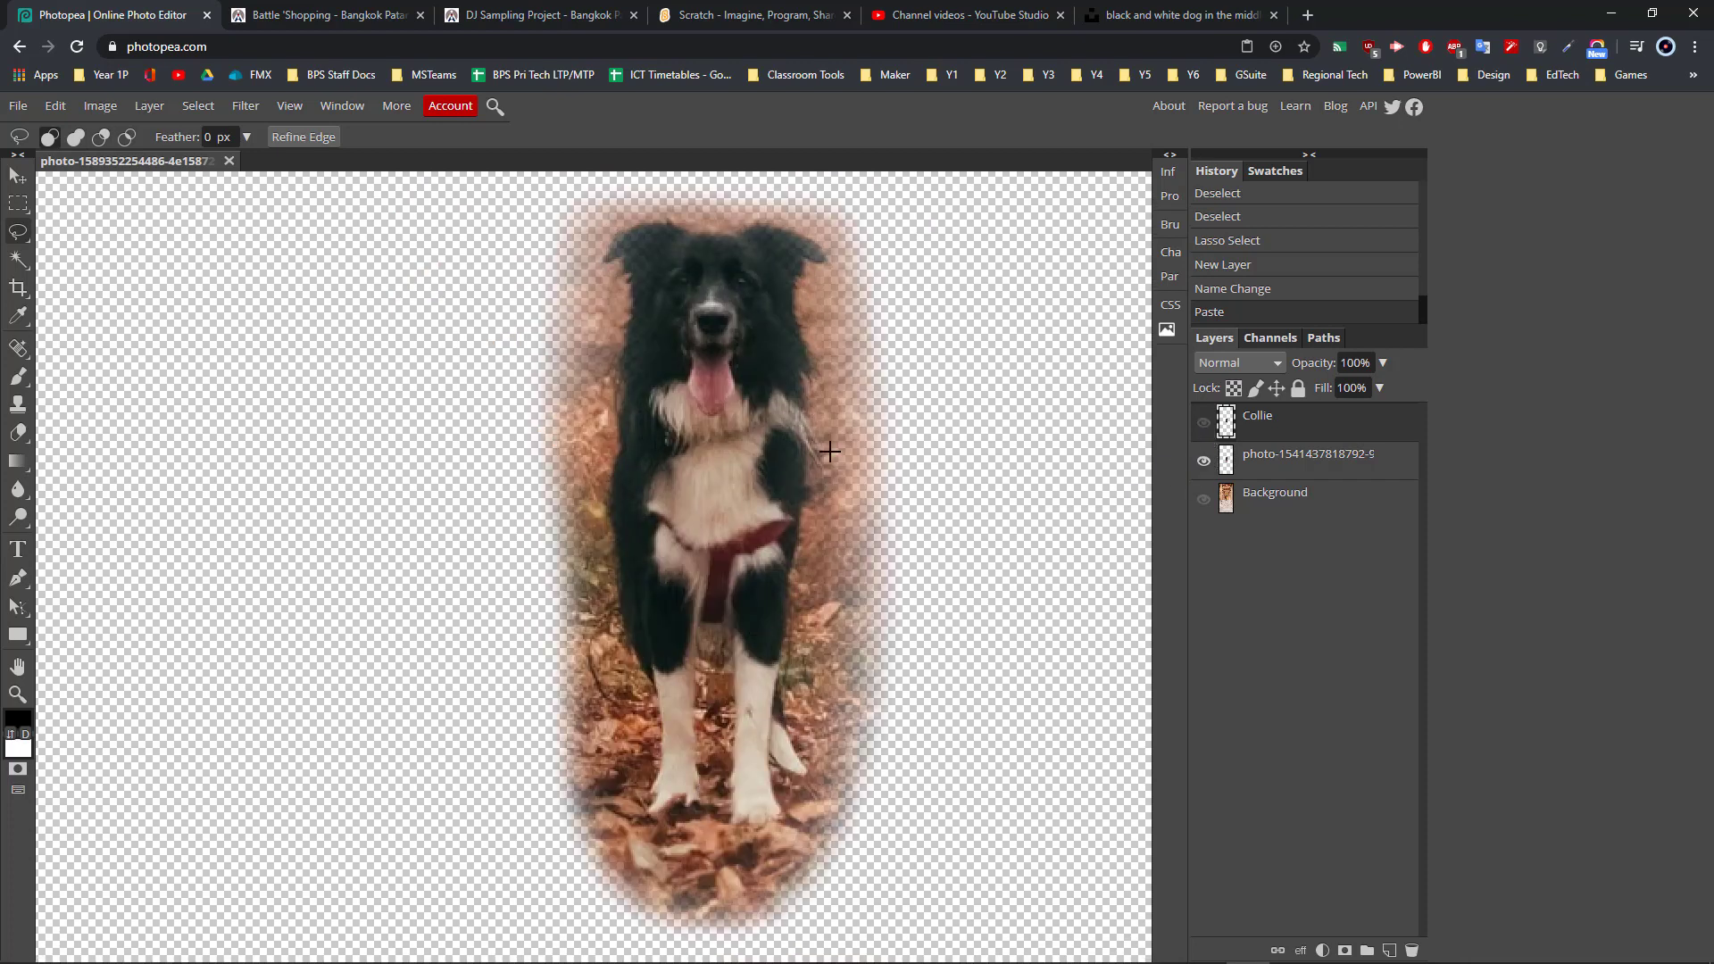
right_click(18, 231)
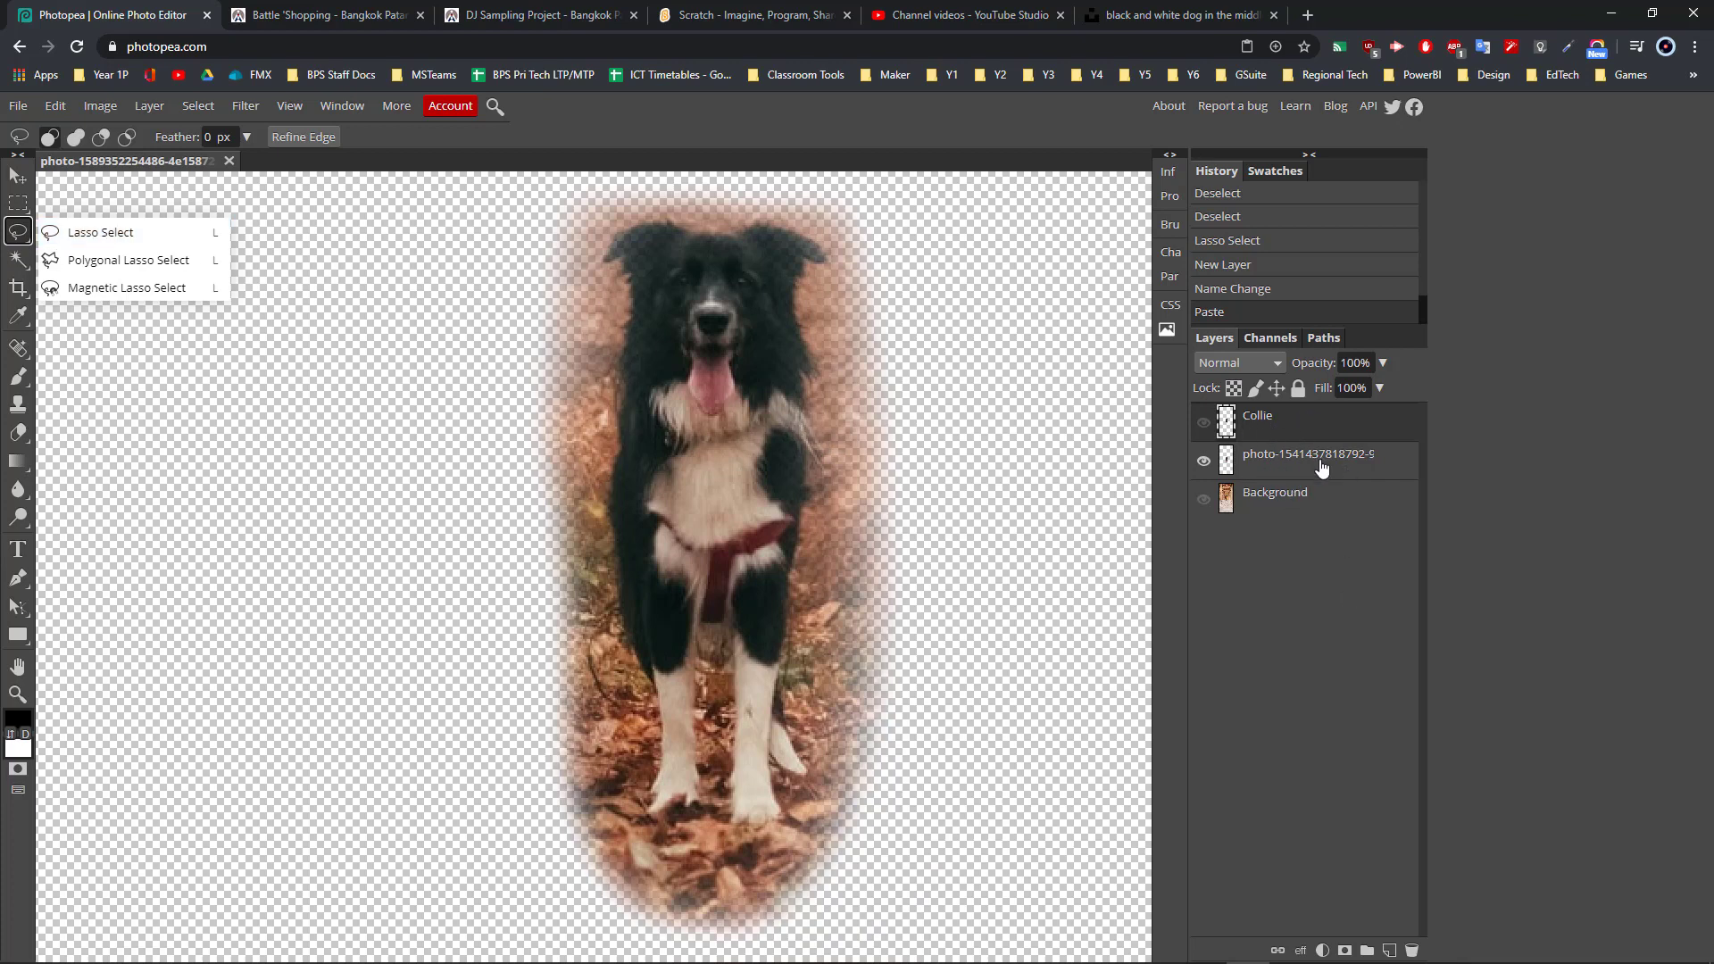
click(116, 291)
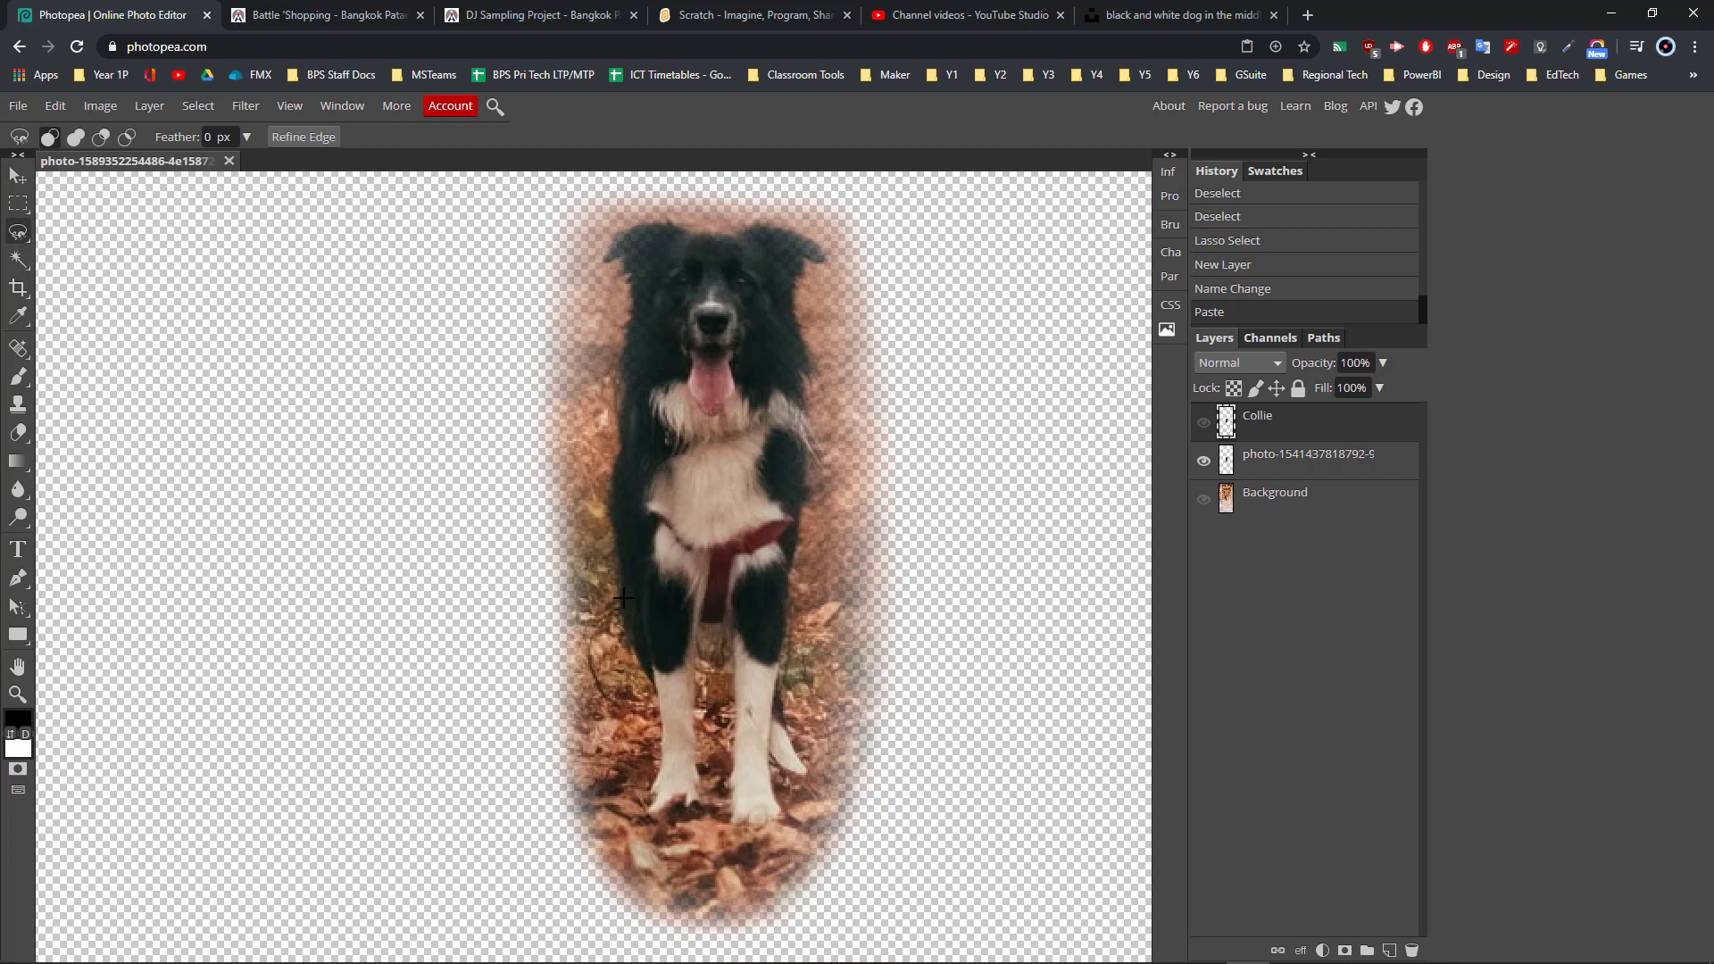
scroll(623, 597, up, 4)
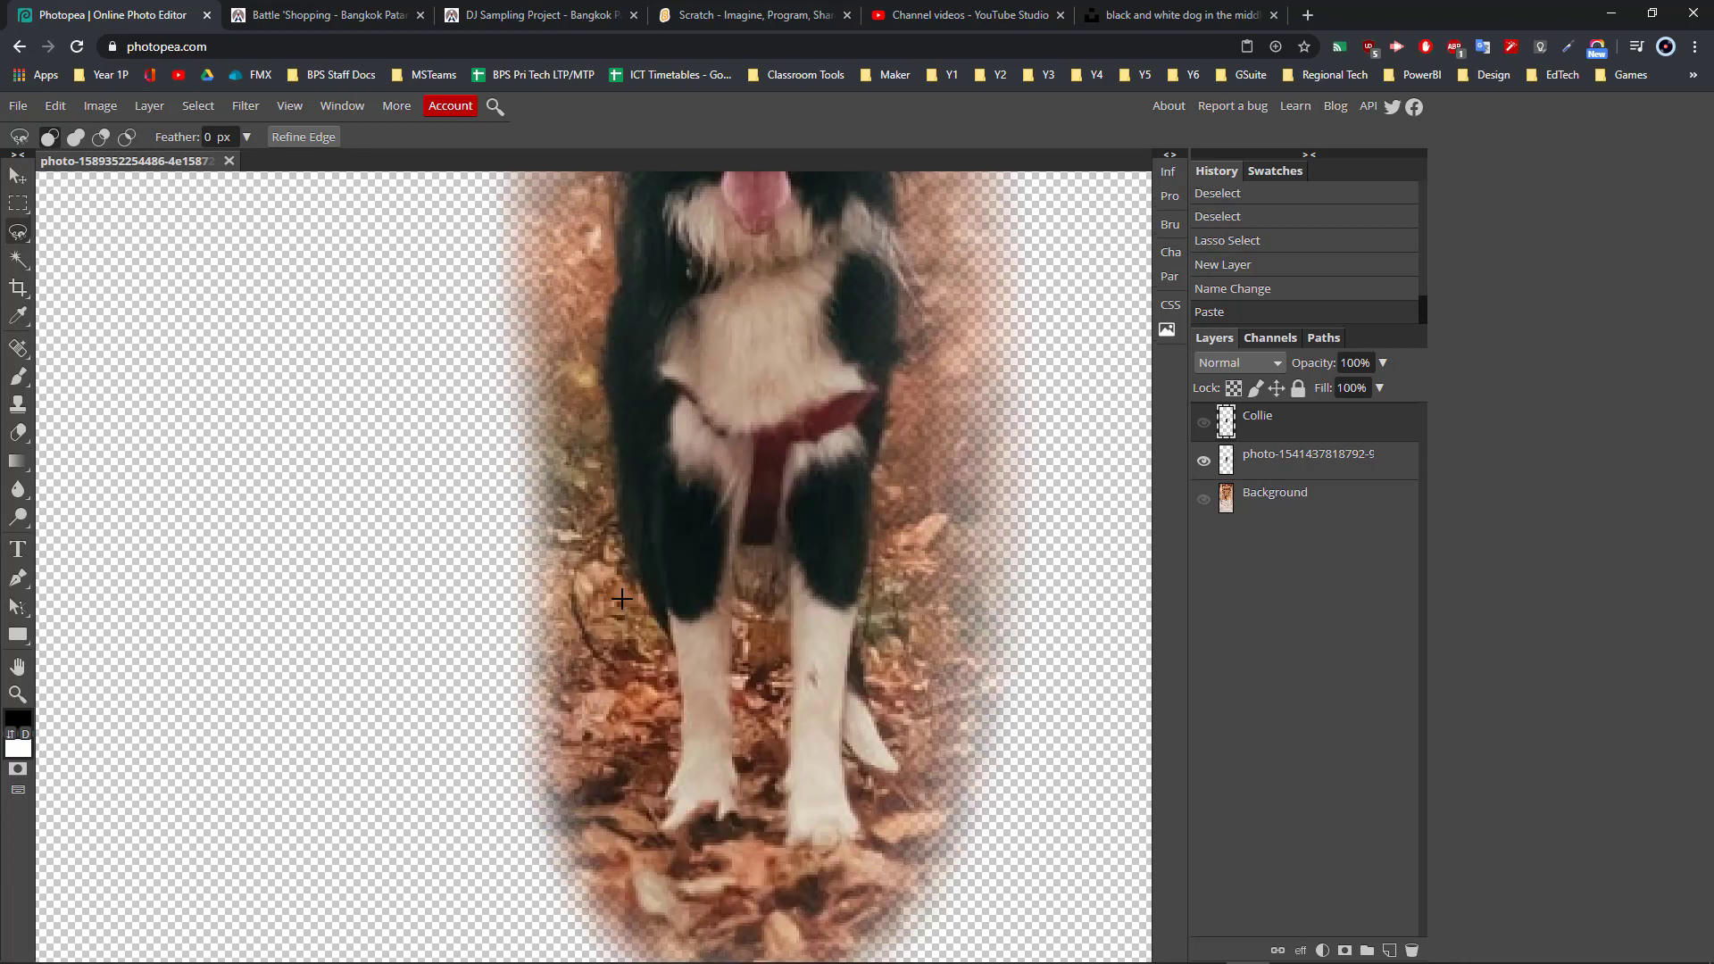
scroll(622, 597, down, 4)
scroll(621, 639, up, 1)
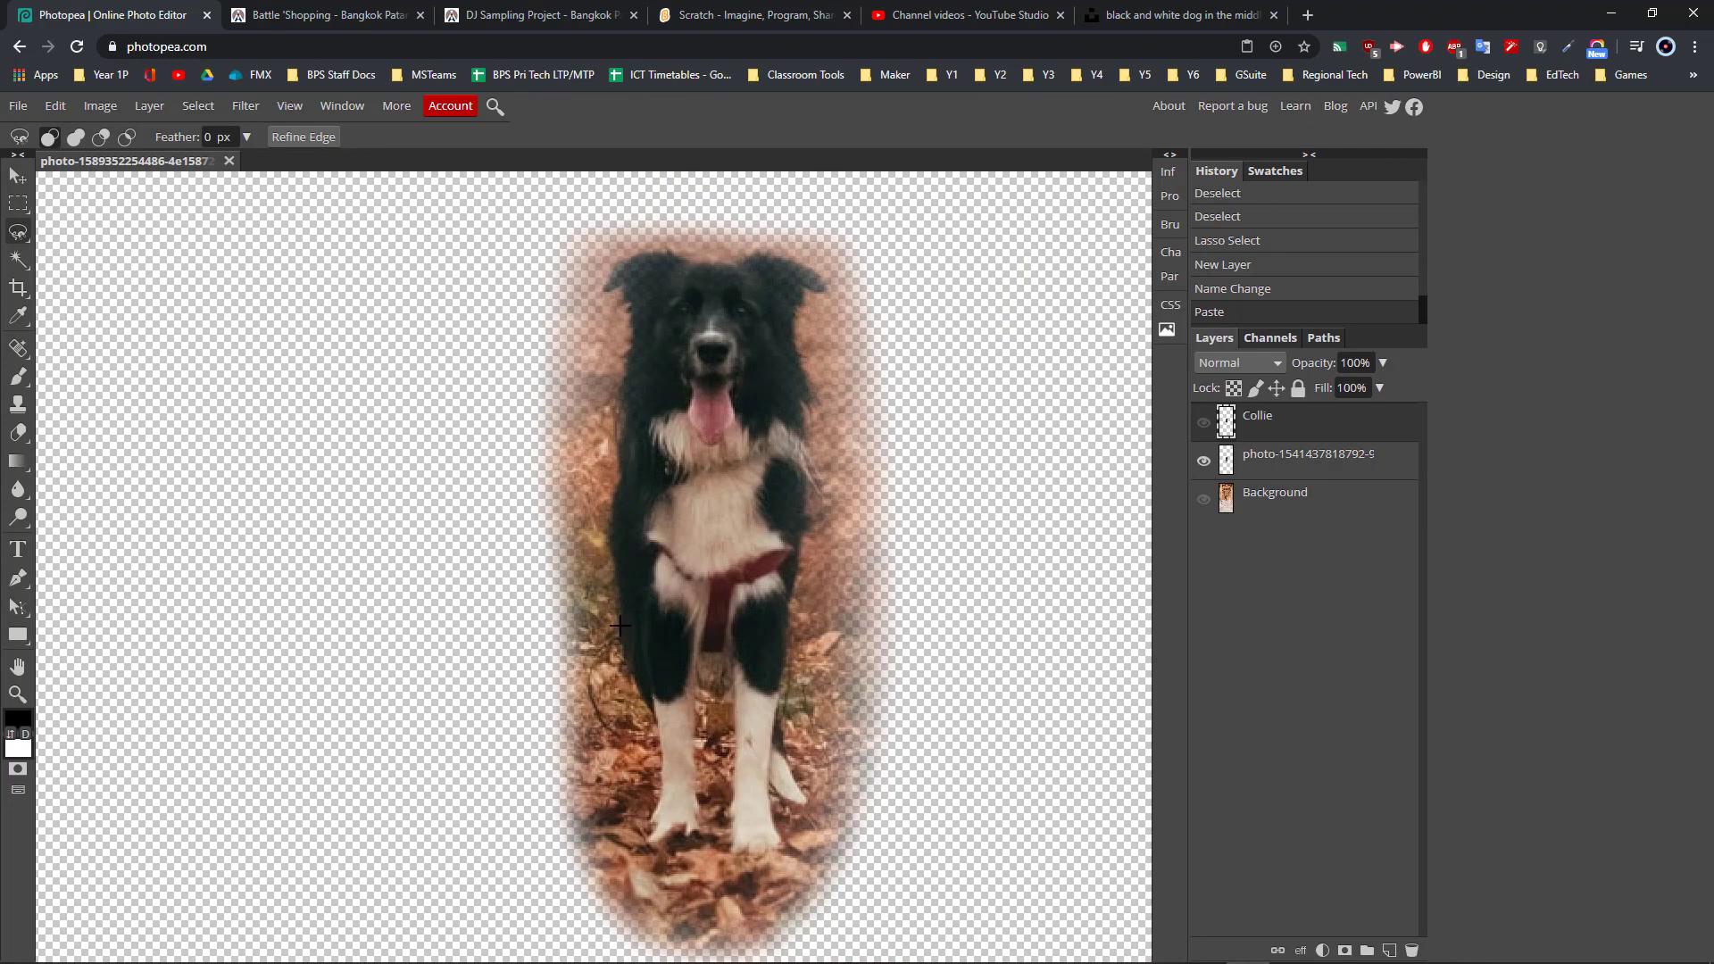
click(610, 536)
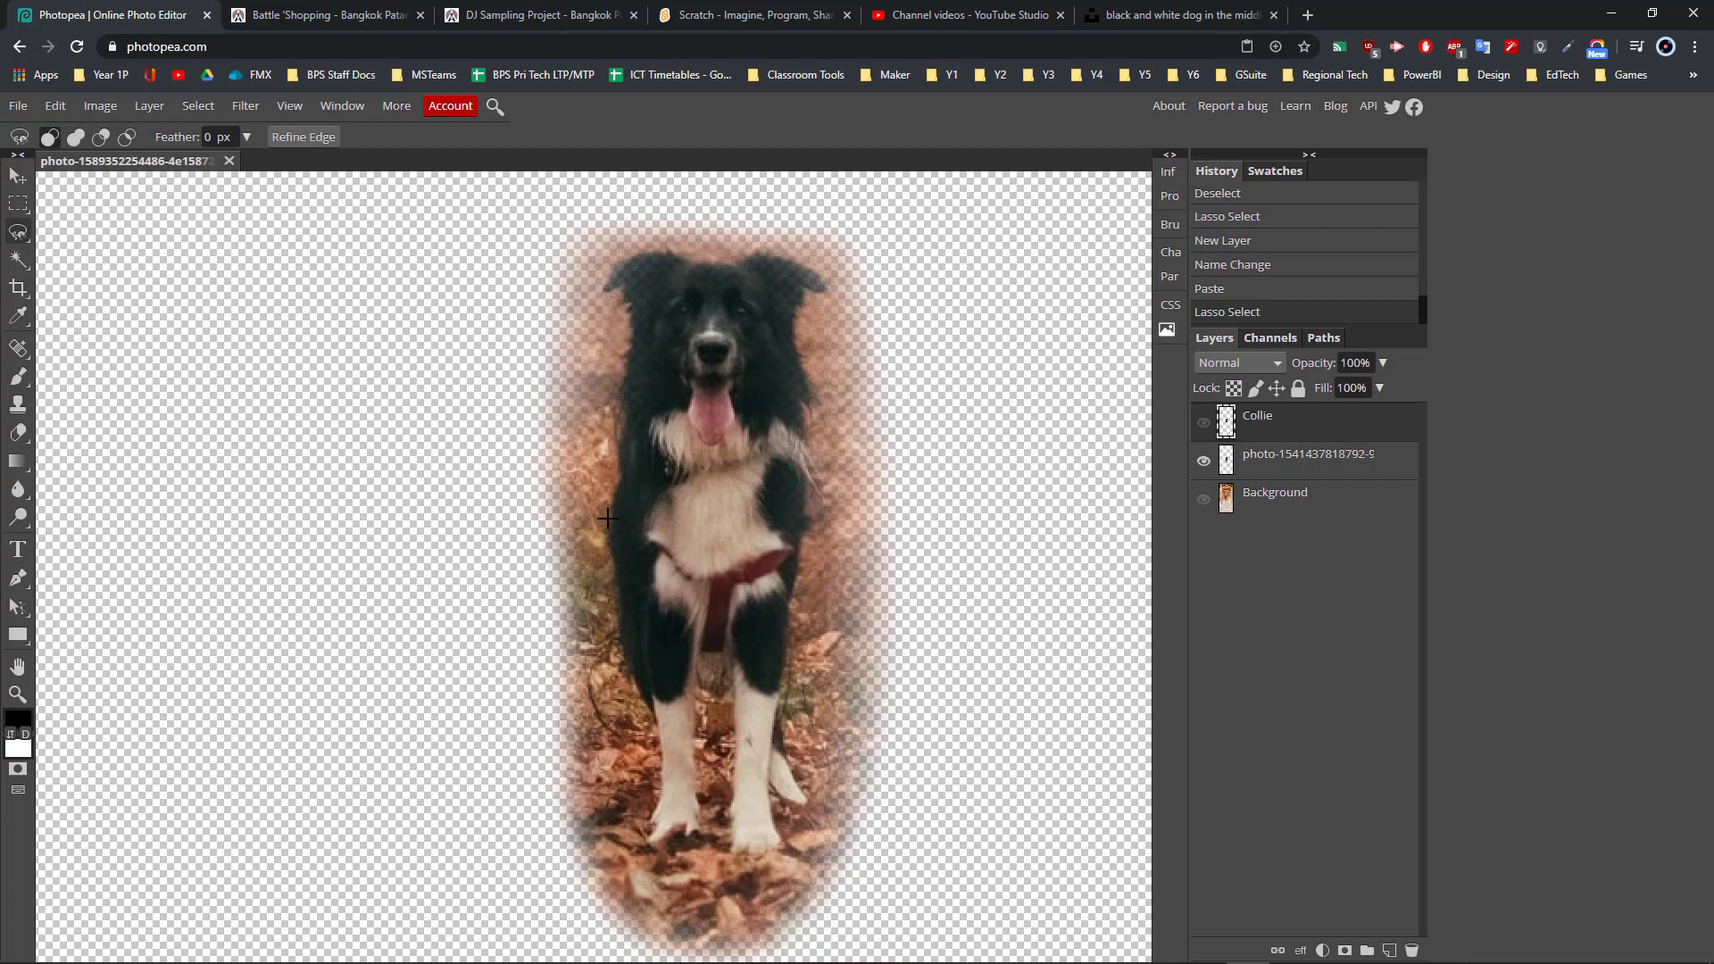
click(610, 435)
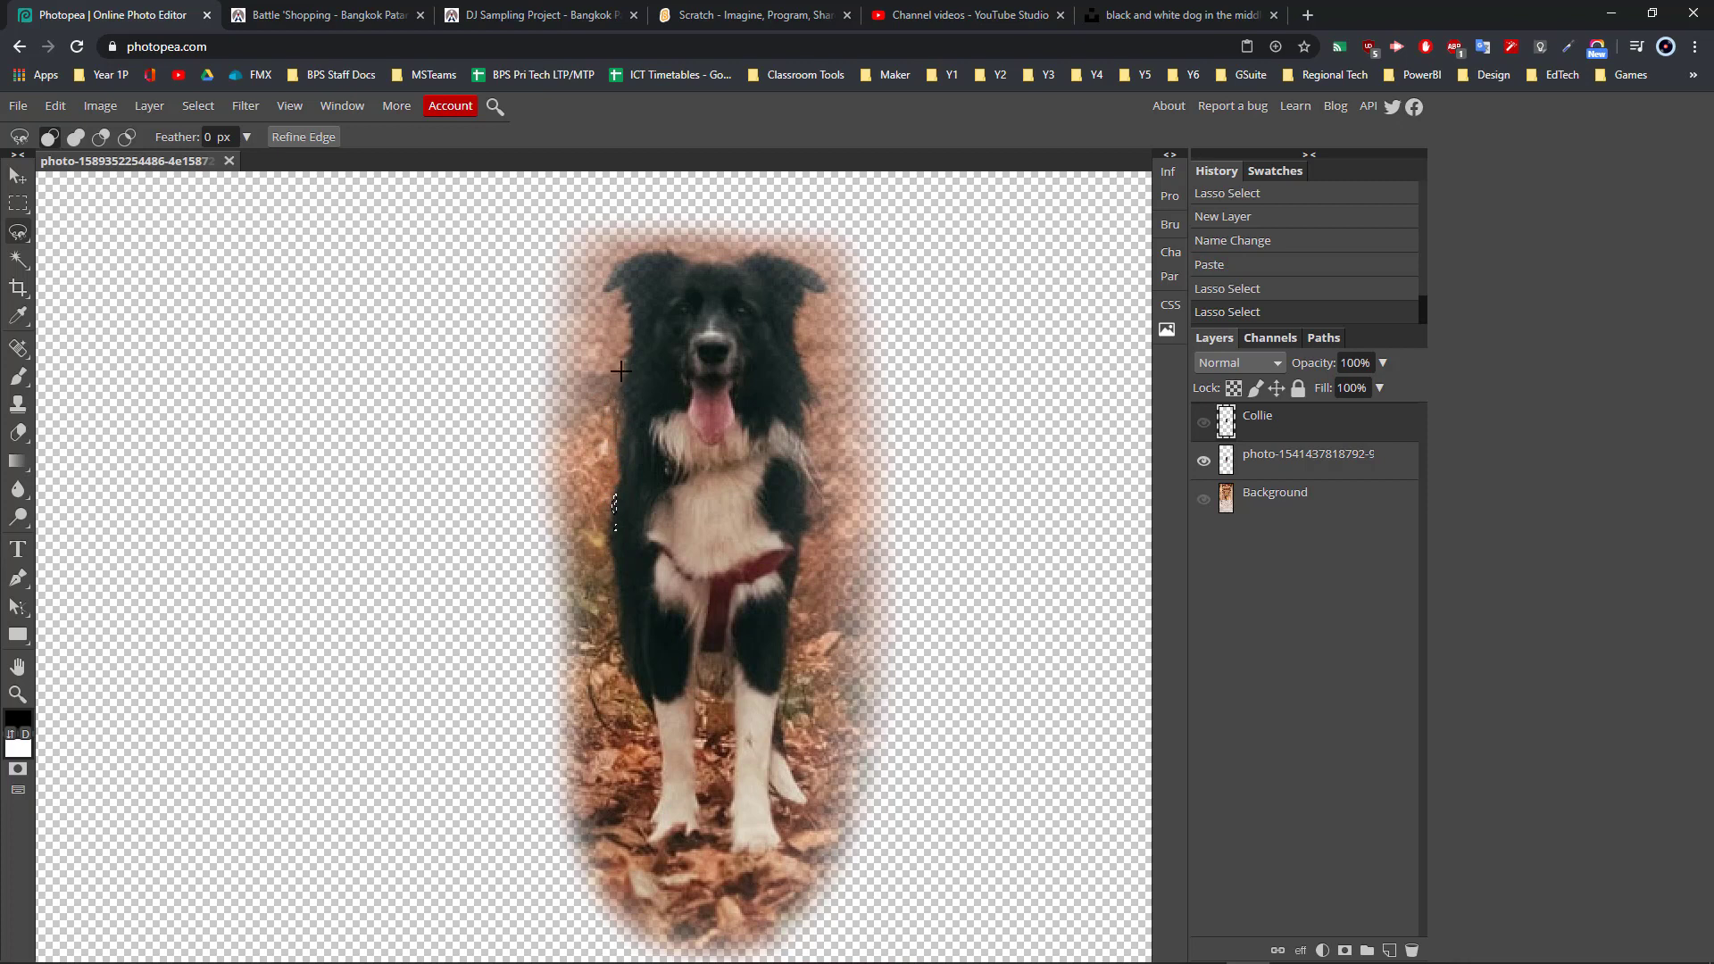
click(612, 507)
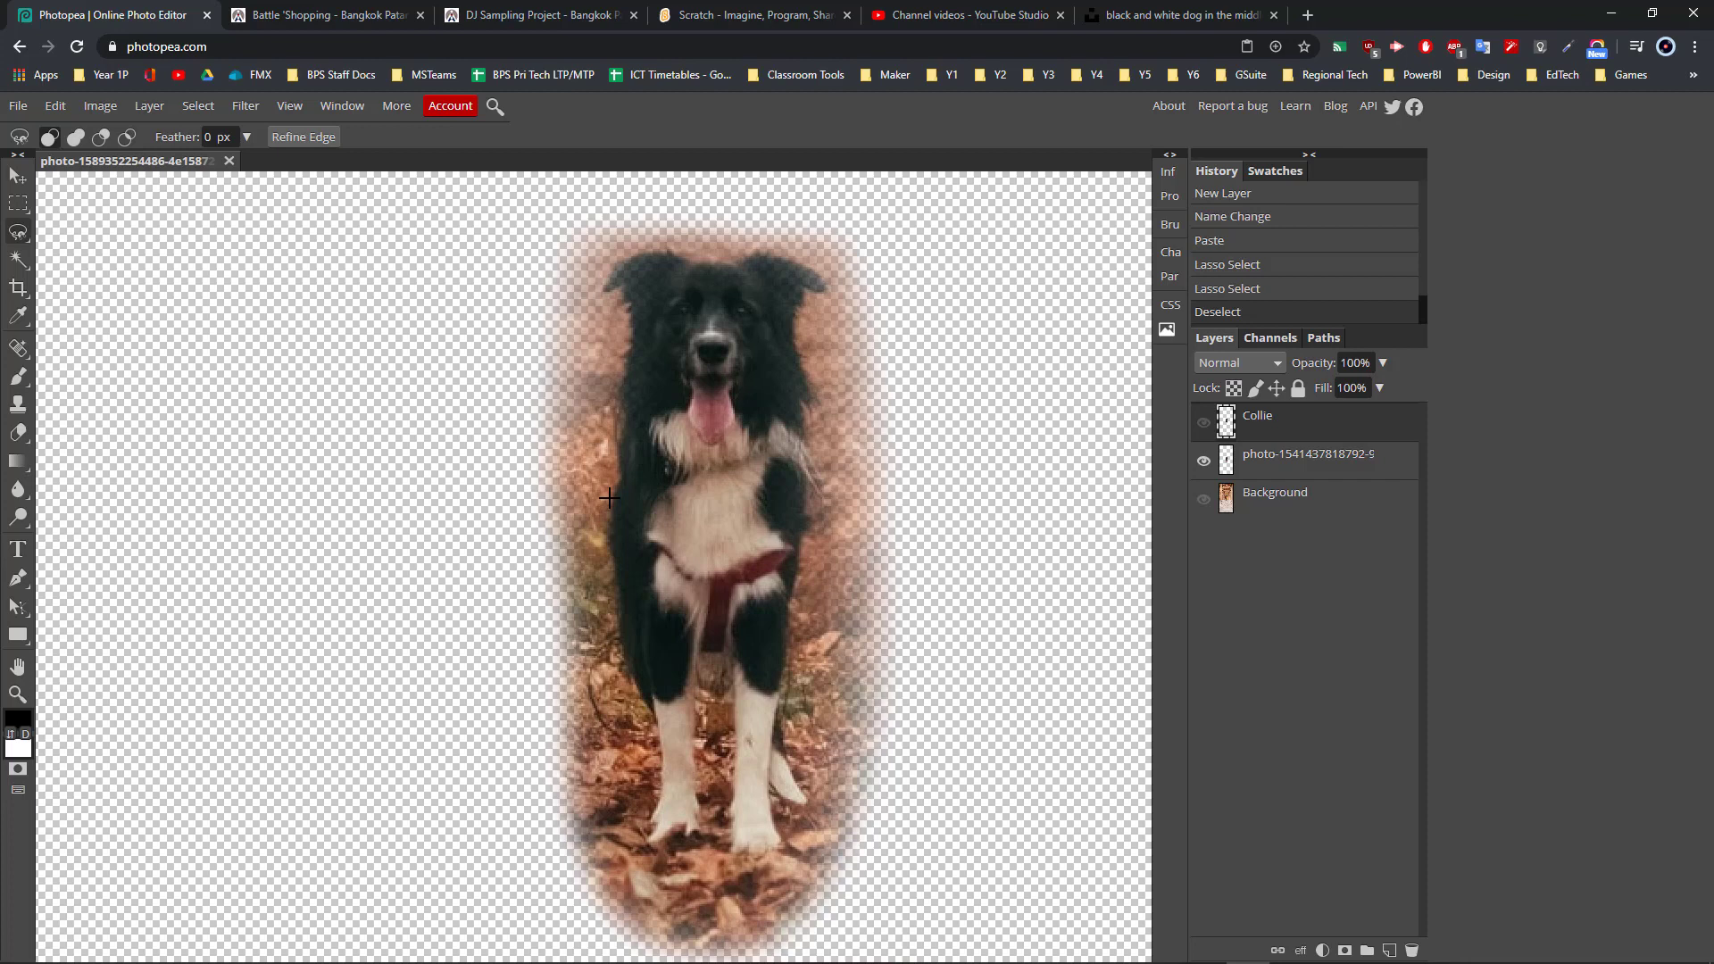
- Trace a magnetic lasso selection around the dog's head, body and legs, following its outline against the leafy background
mouse_move(613, 482)
mouse_down()
mouse_move(629, 309)
mouse_move(624, 421)
mouse_move(619, 341)
mouse_move(619, 407)
mouse_move(616, 345)
mouse_move(625, 404)
mouse_up()
mouse_move(617, 339)
mouse_down()
mouse_move(618, 424)
mouse_move(629, 309)
mouse_move(598, 280)
mouse_move(624, 252)
mouse_move(772, 255)
mouse_move(826, 286)
mouse_move(800, 291)
mouse_move(795, 333)
mouse_move(824, 415)
mouse_move(808, 432)
mouse_move(803, 407)
mouse_move(809, 543)
mouse_move(778, 725)
mouse_move(807, 806)
mouse_move(769, 802)
mouse_move(767, 857)
mouse_move(736, 848)
mouse_move(726, 759)
mouse_up()
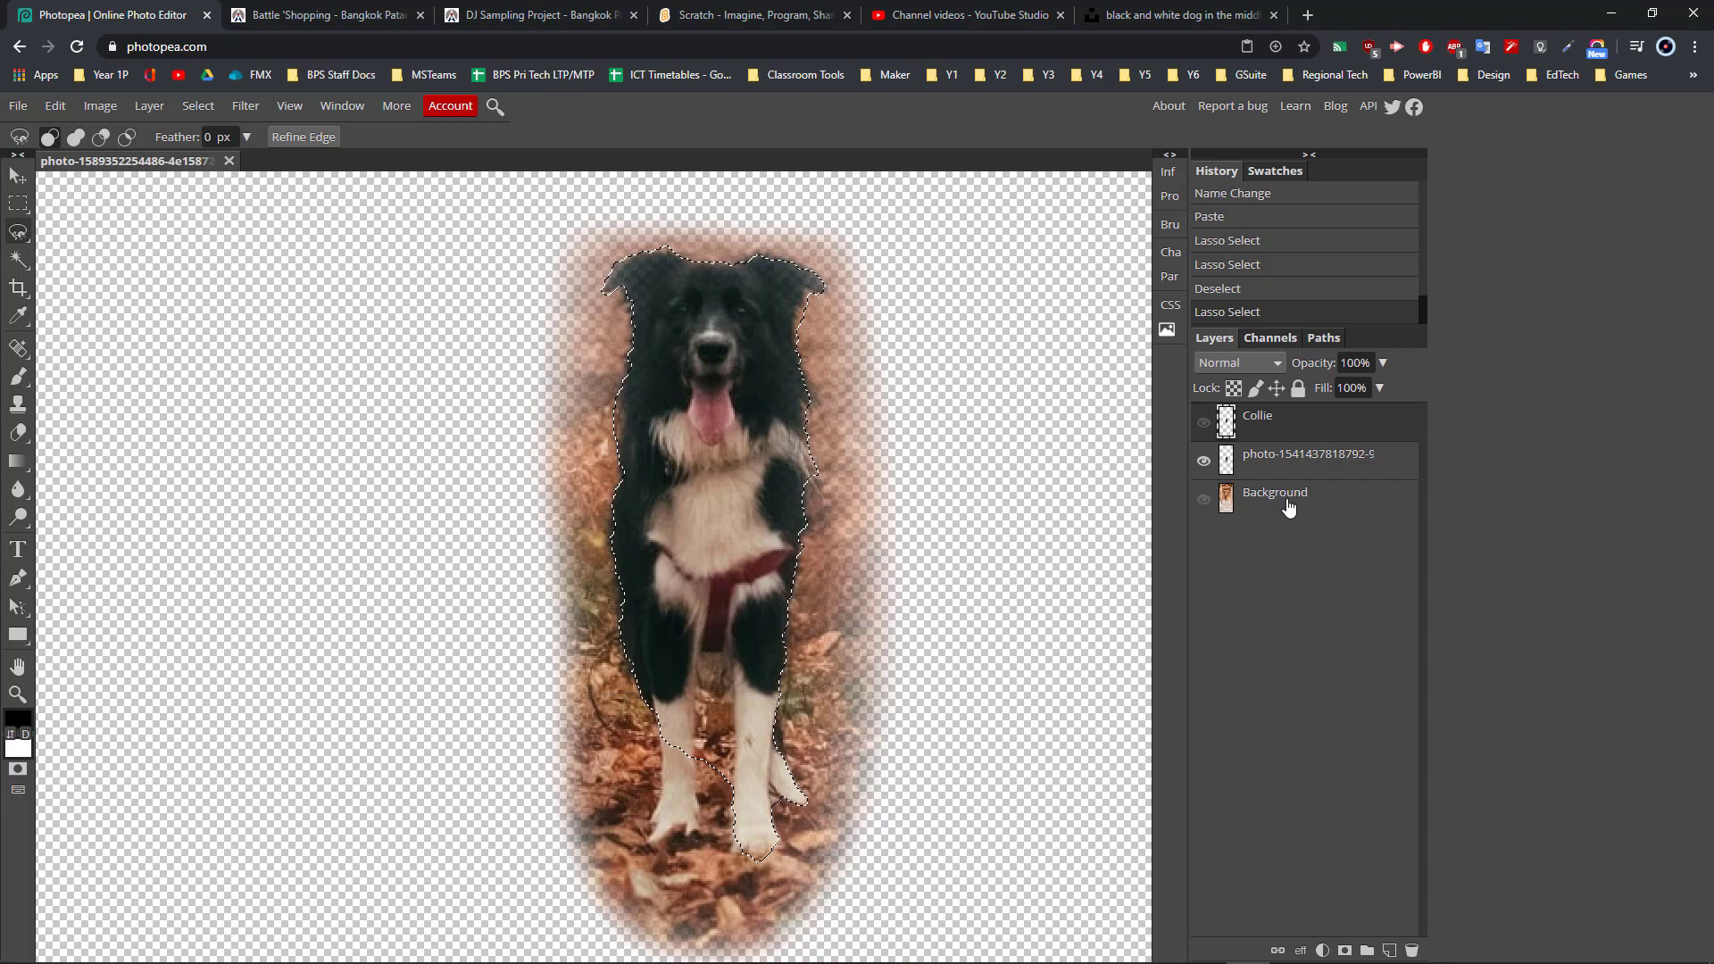
right_click(24, 236)
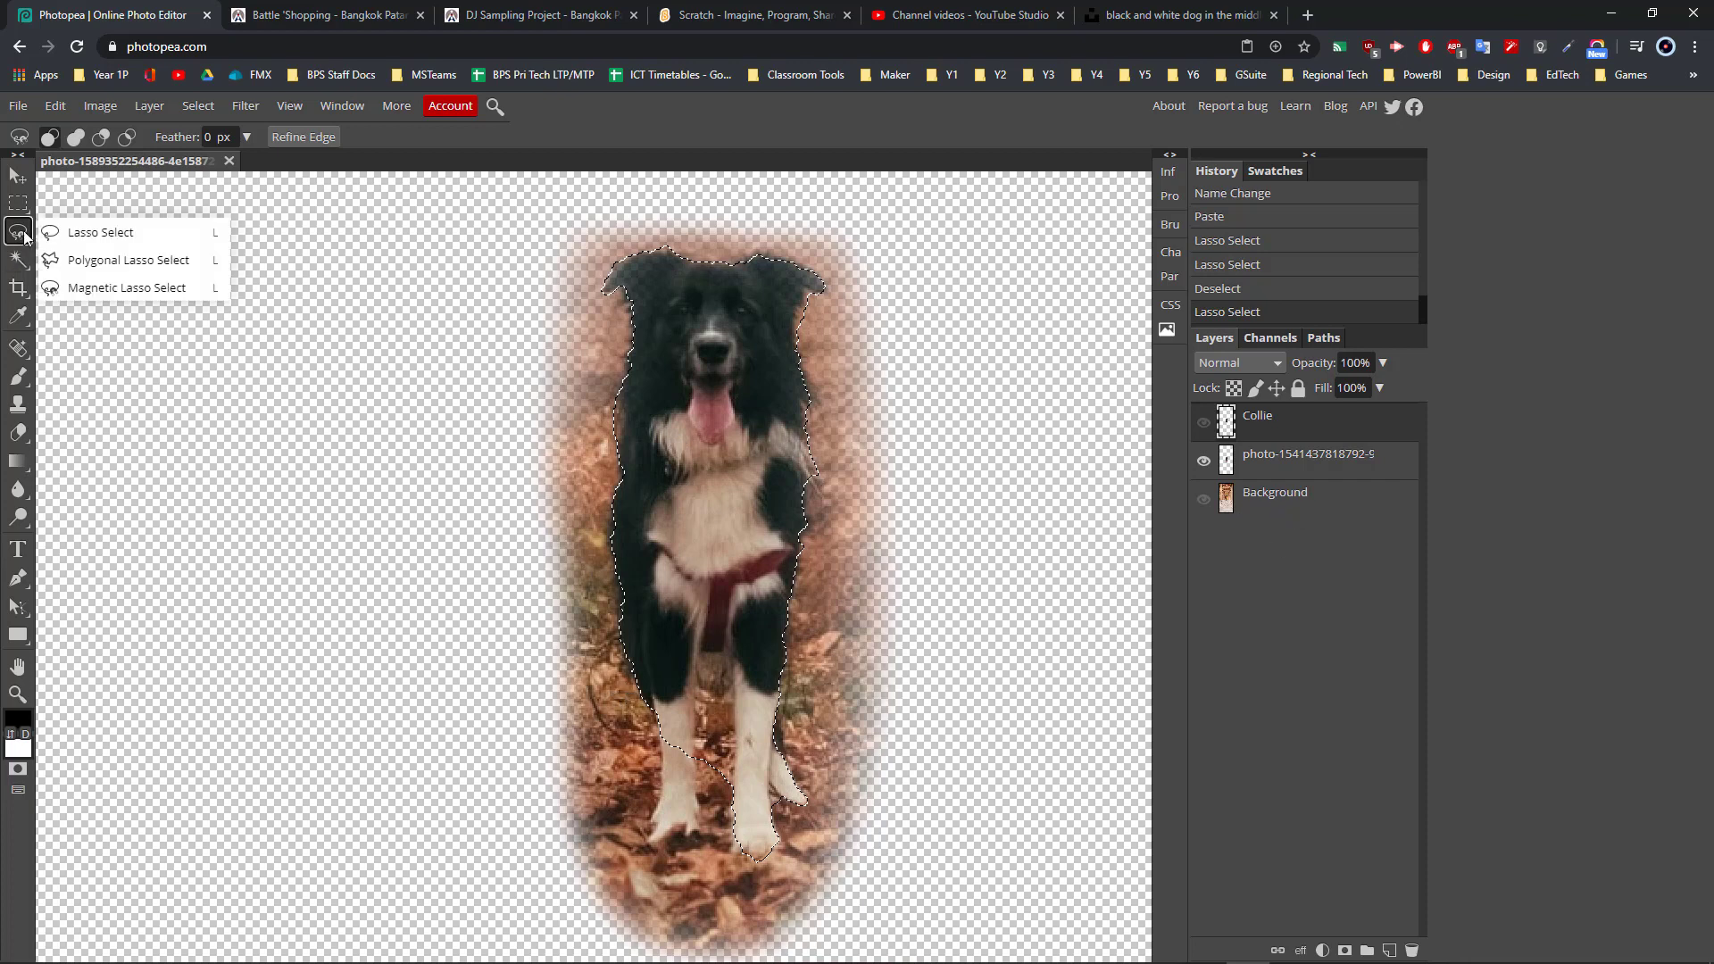
click(332, 520)
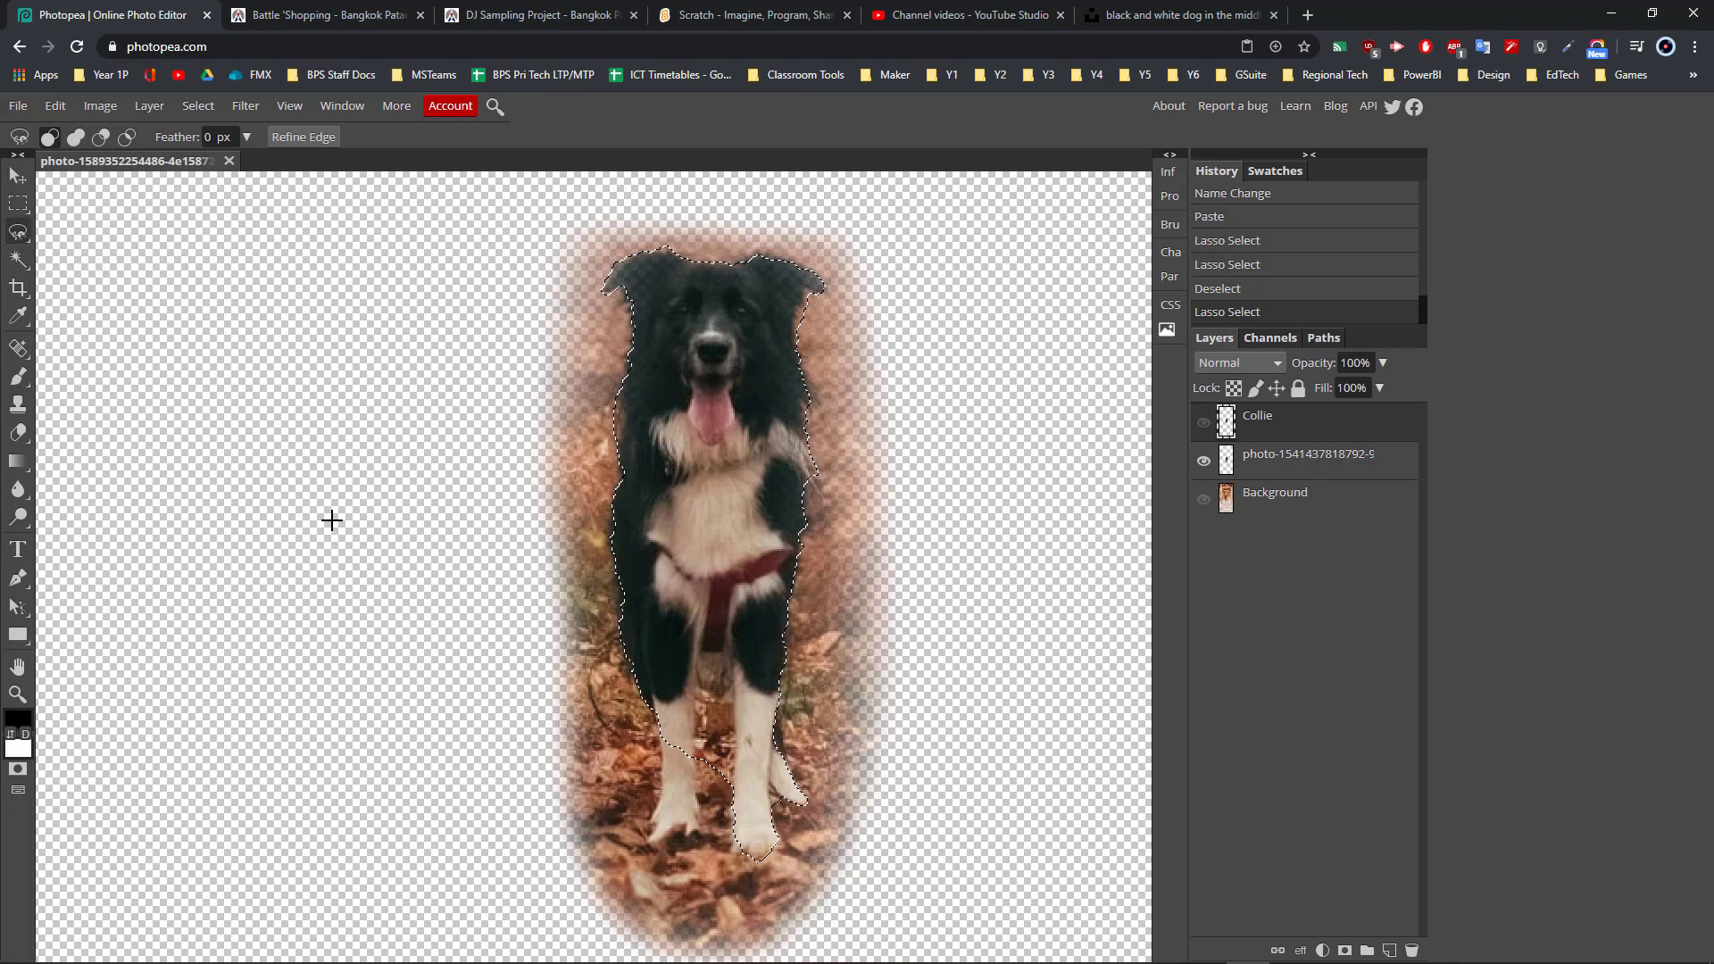
scroll(398, 593, down, 5)
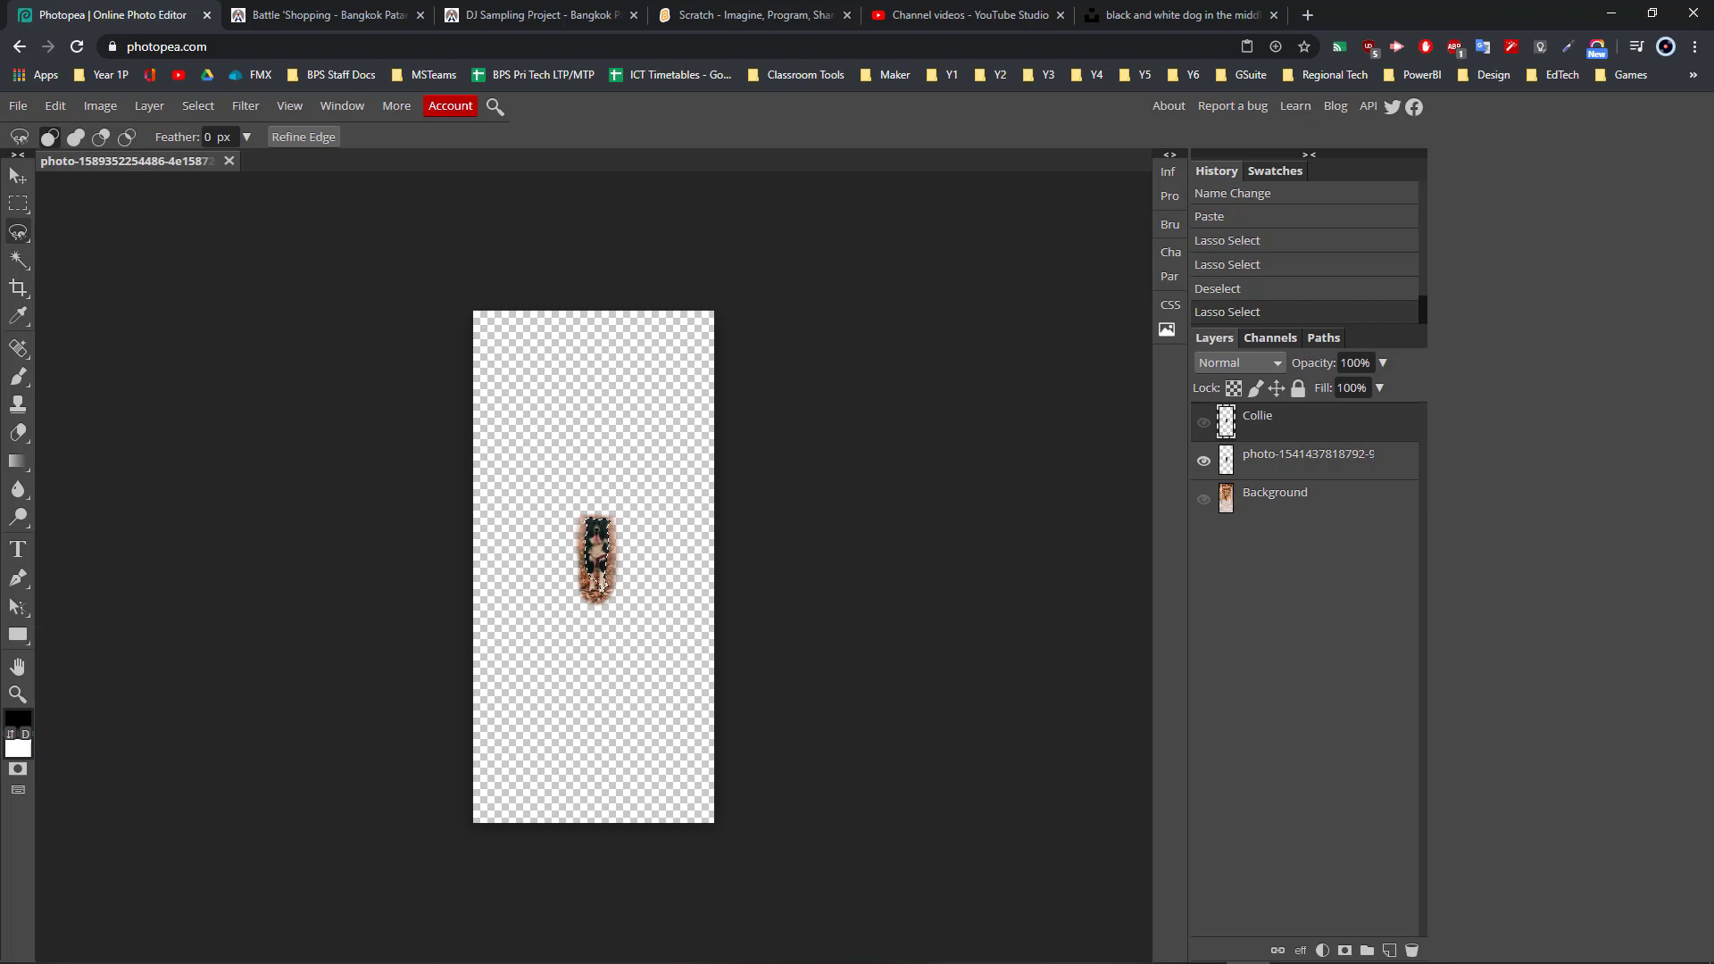
click(724, 946)
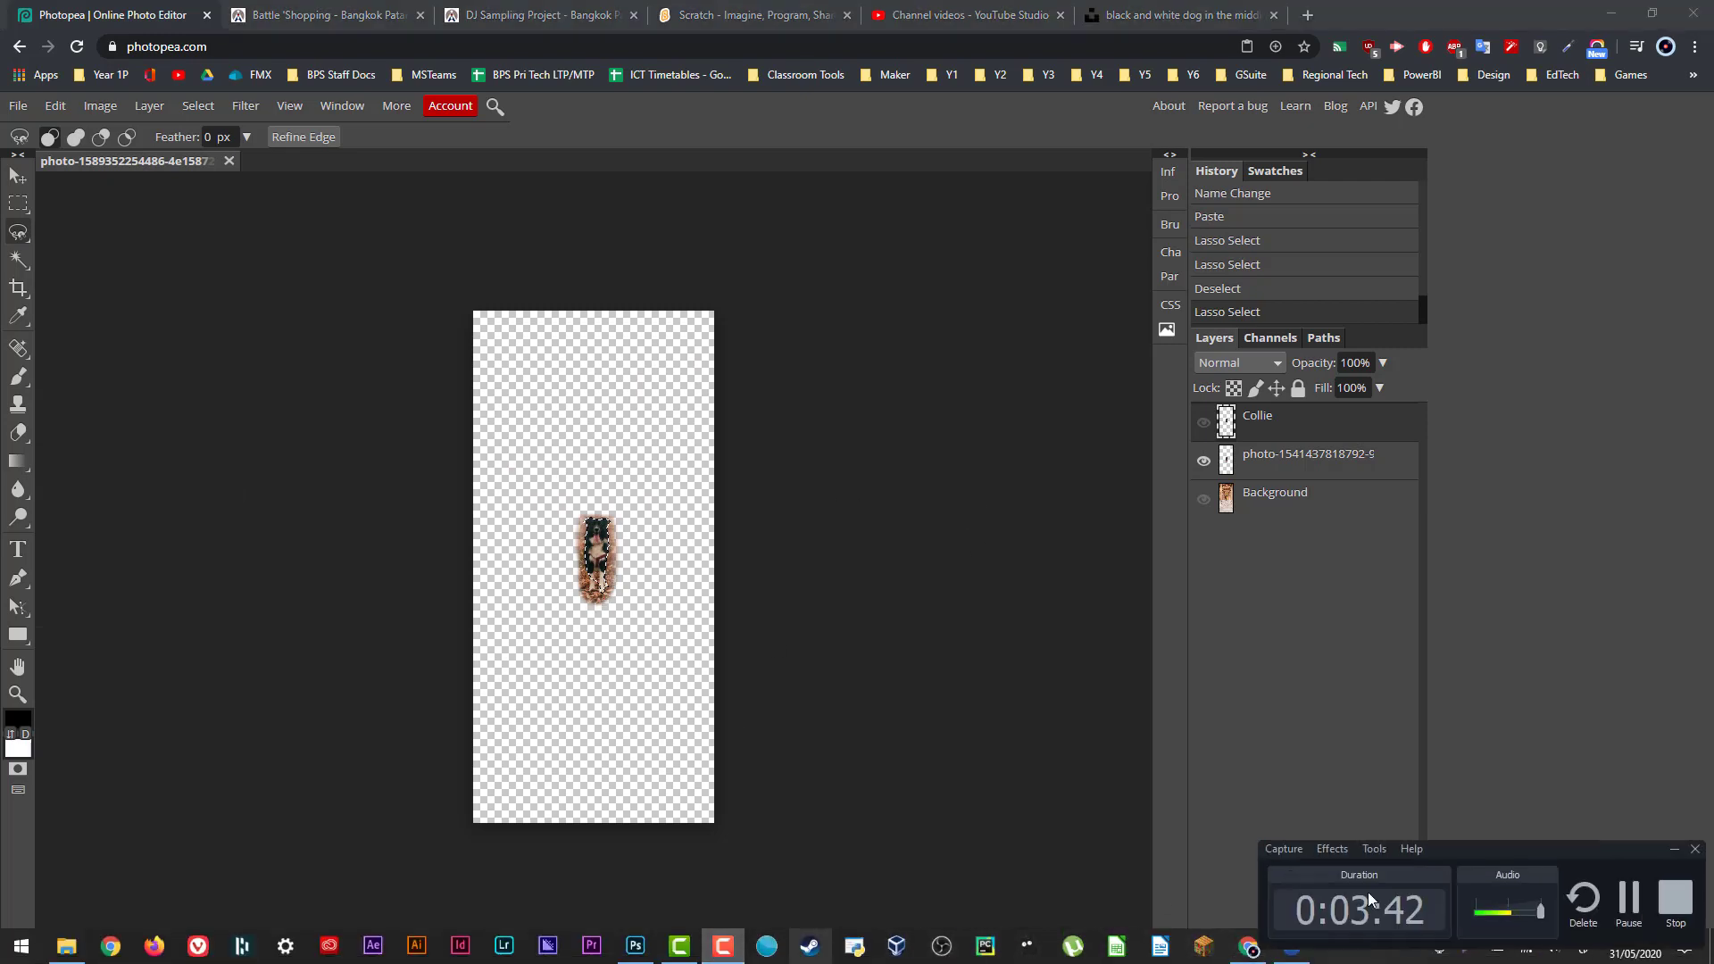